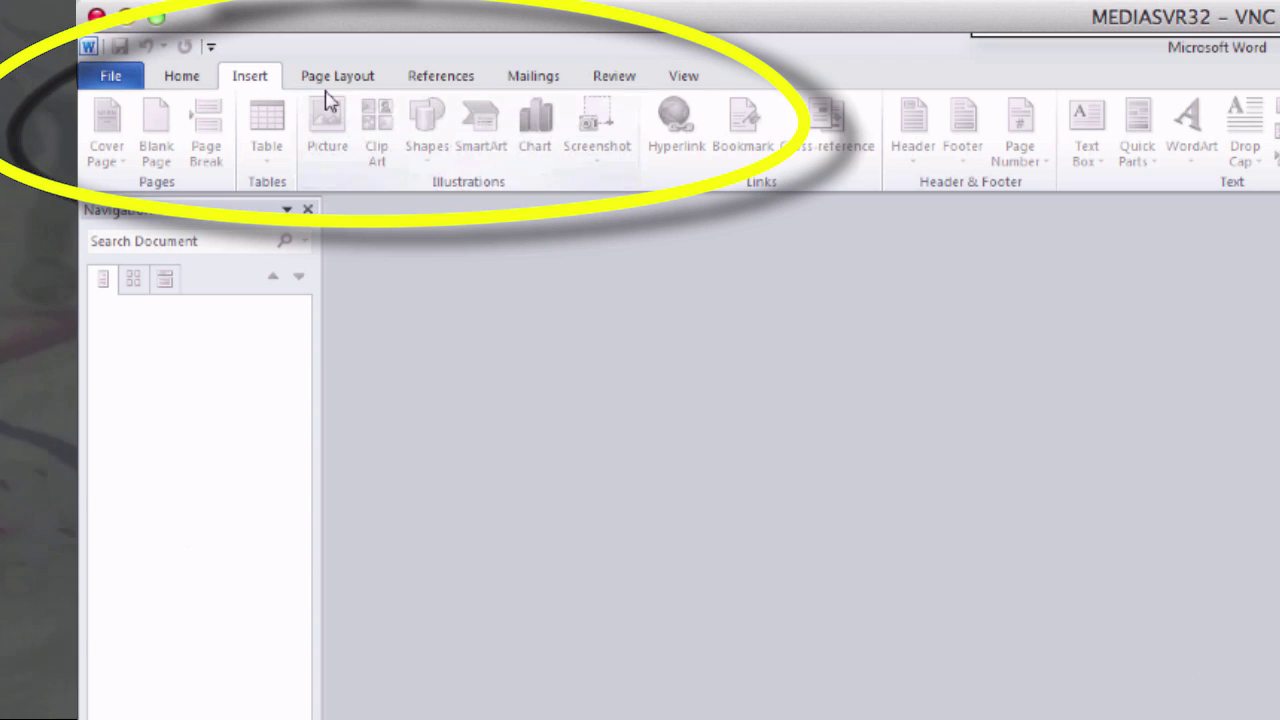
Enable the Developer tab in the ribbon customization options.
left_click(108, 80)
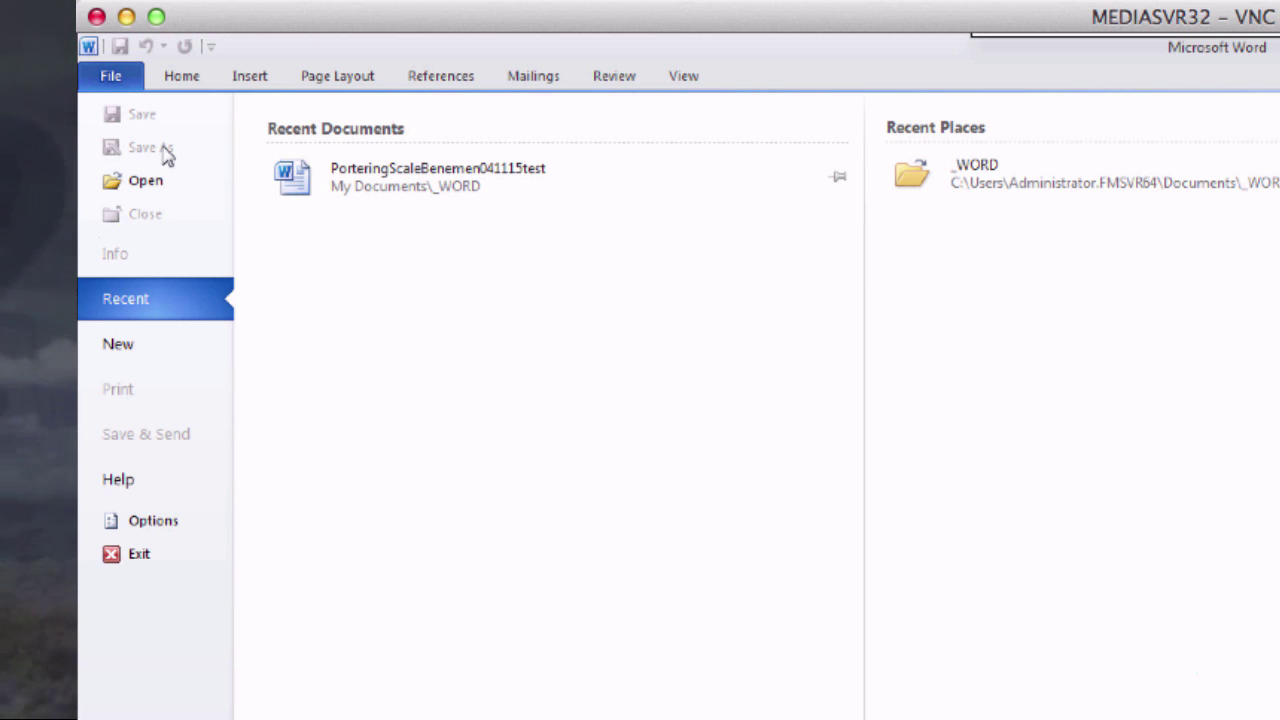
left_click(149, 521)
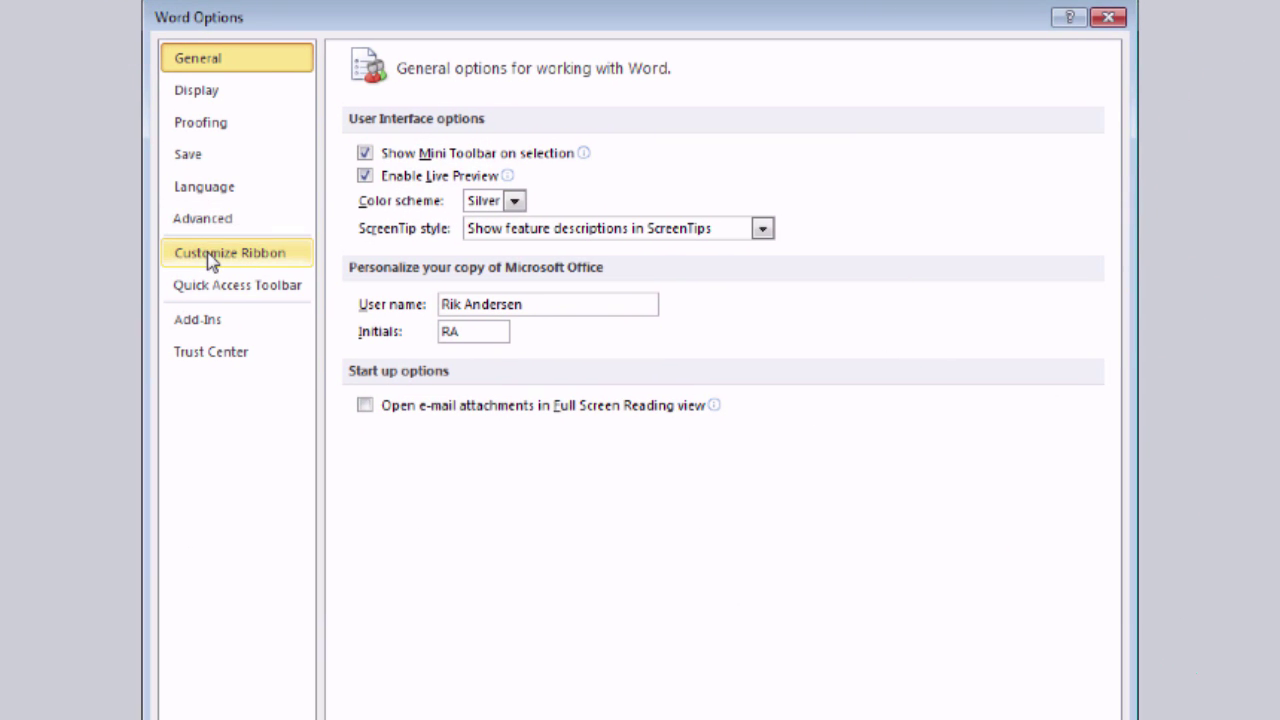
left_click(245, 262)
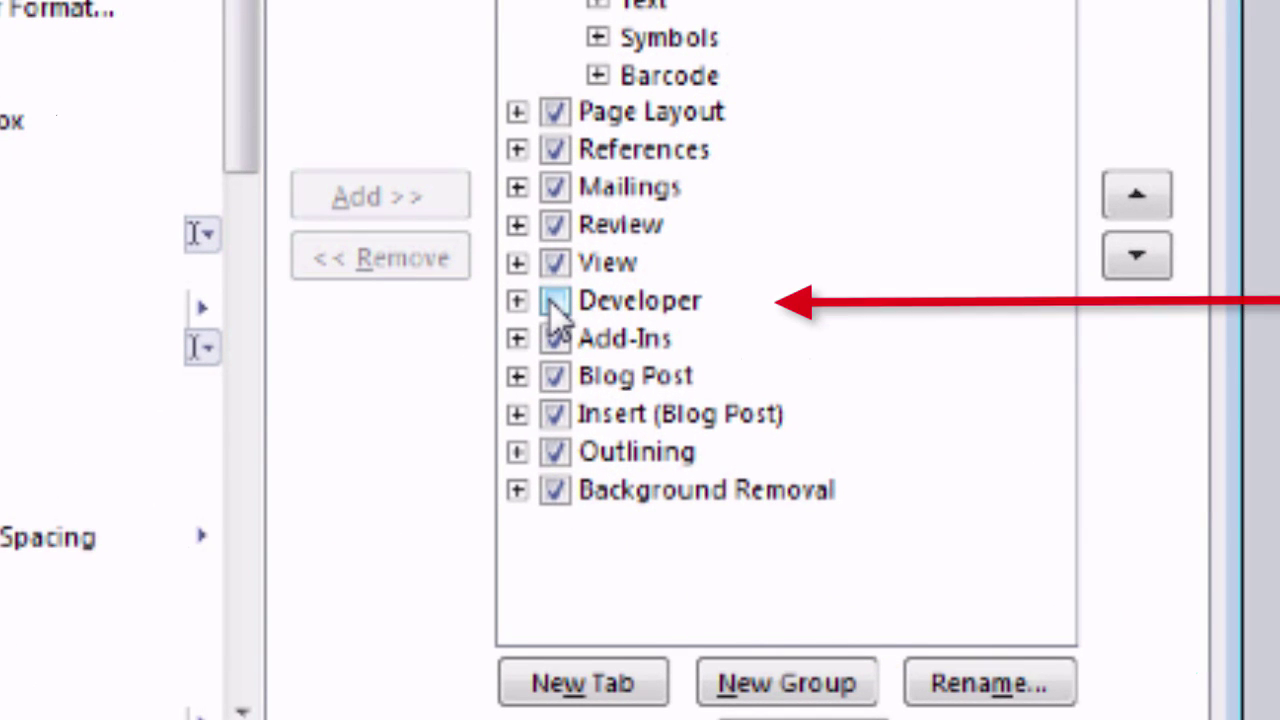
left_click(556, 302)
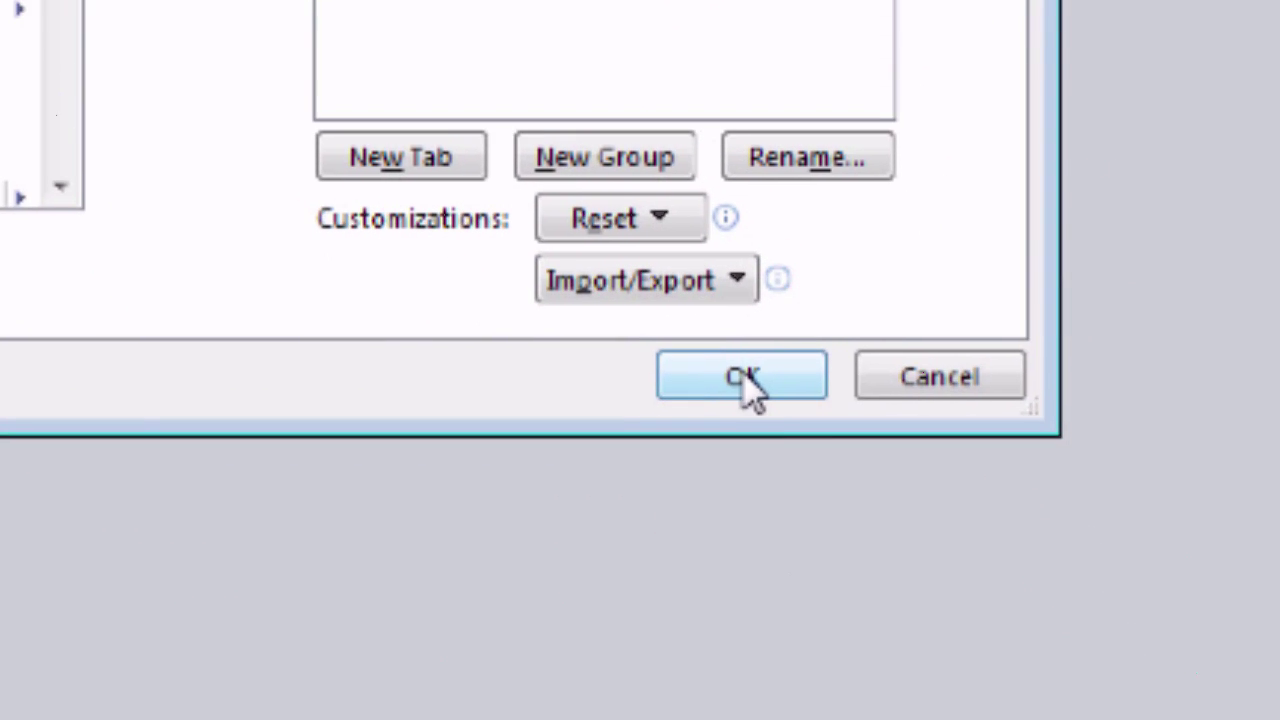
left_click(745, 378)
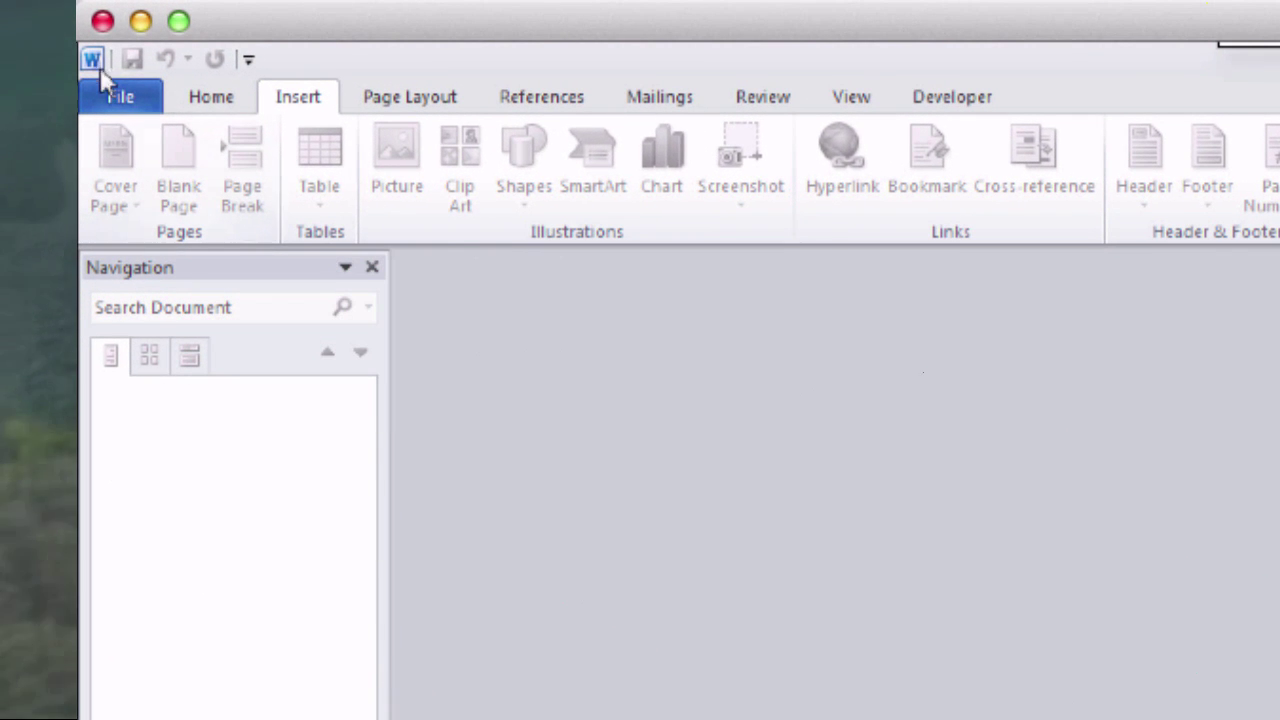
Create a new blank document.
left_click(122, 98)
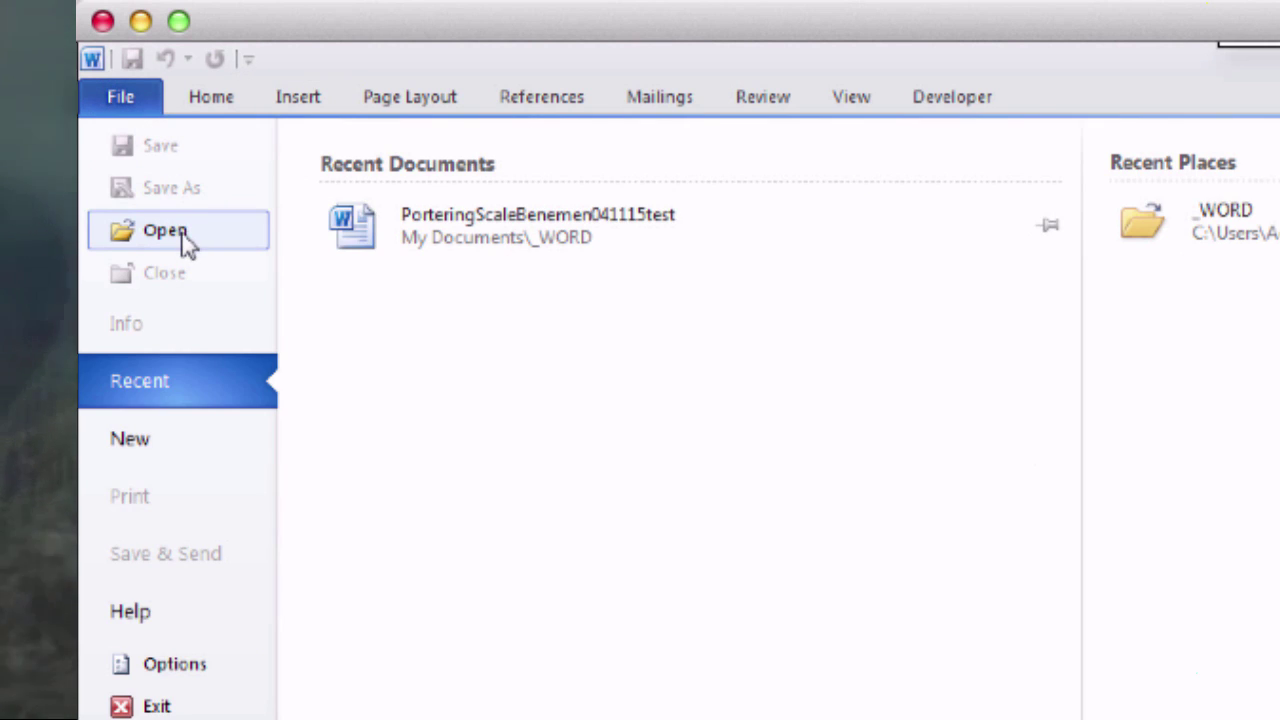
left_click(147, 458)
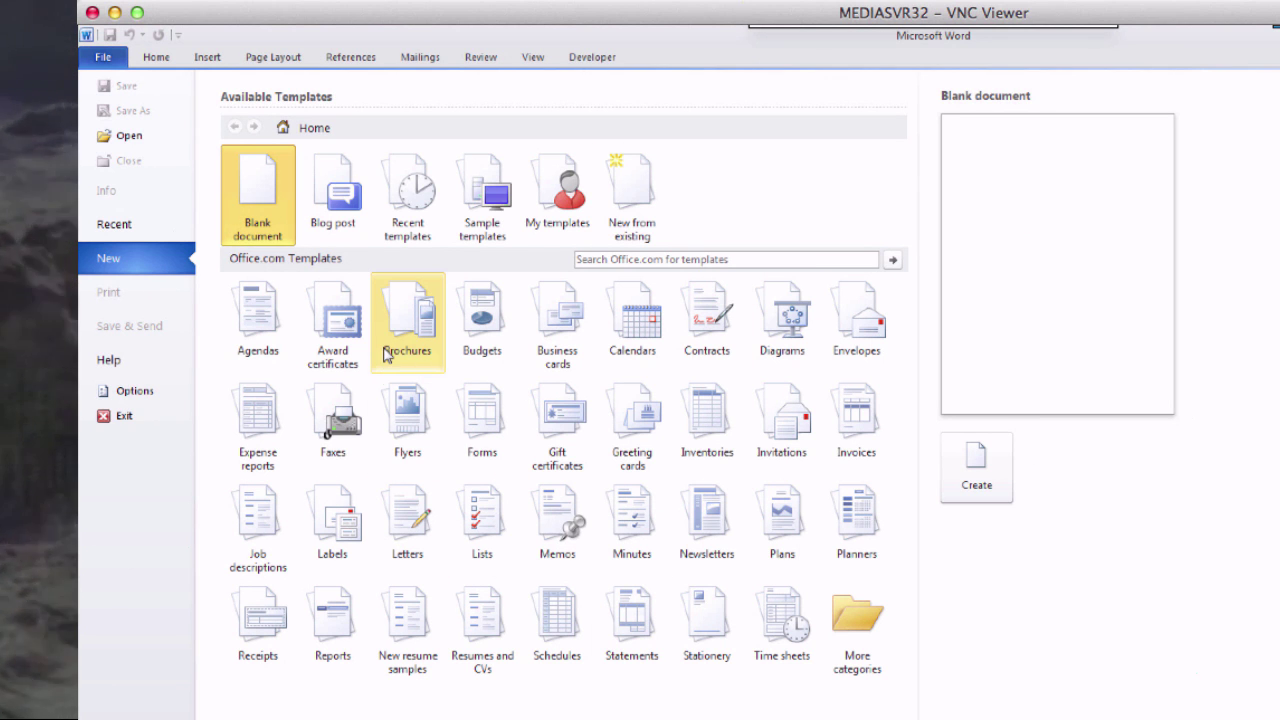
double_click(250, 188)
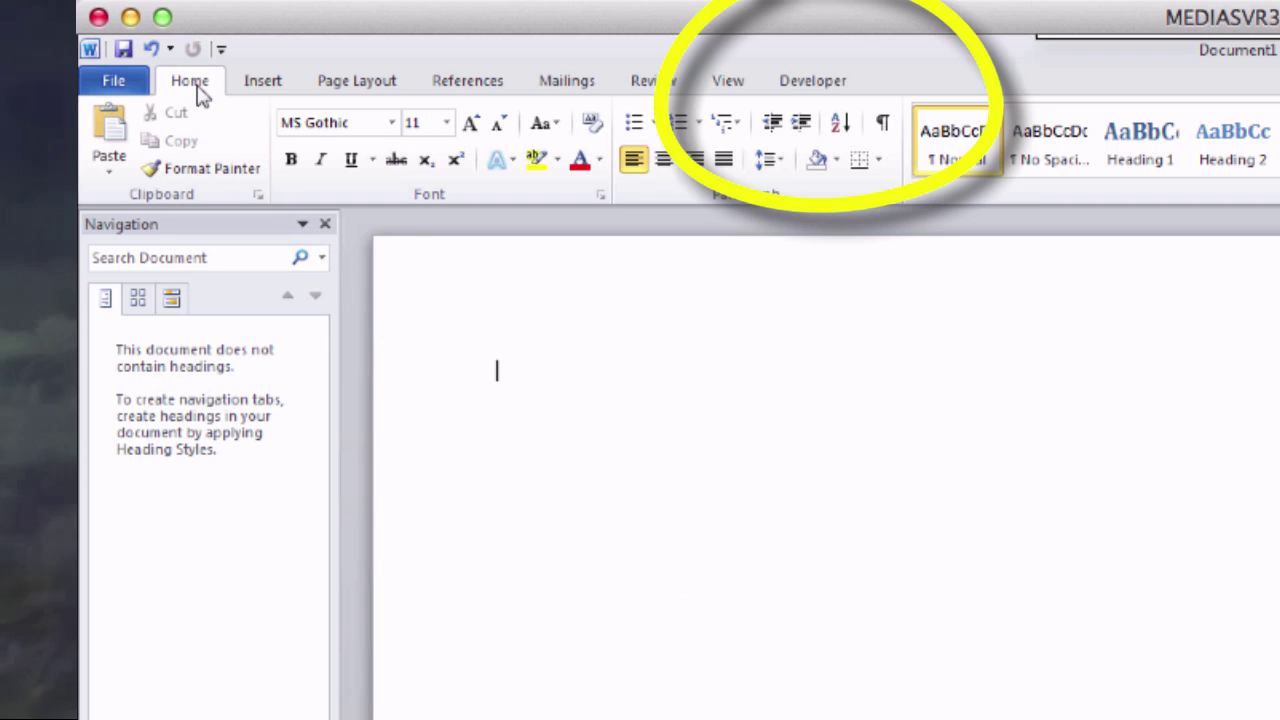
Insert a check box content control in the empty document and show the formatting and editing restriction settings.
left_click(812, 88)
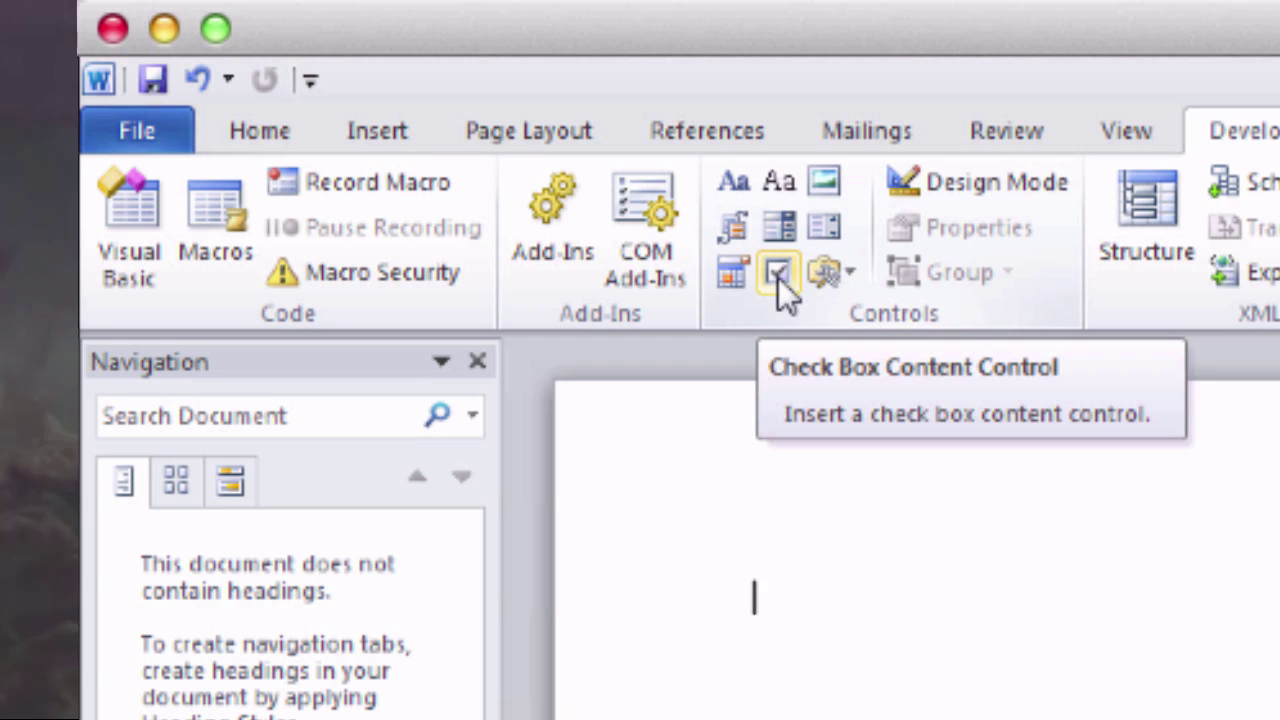
left_click(778, 275)
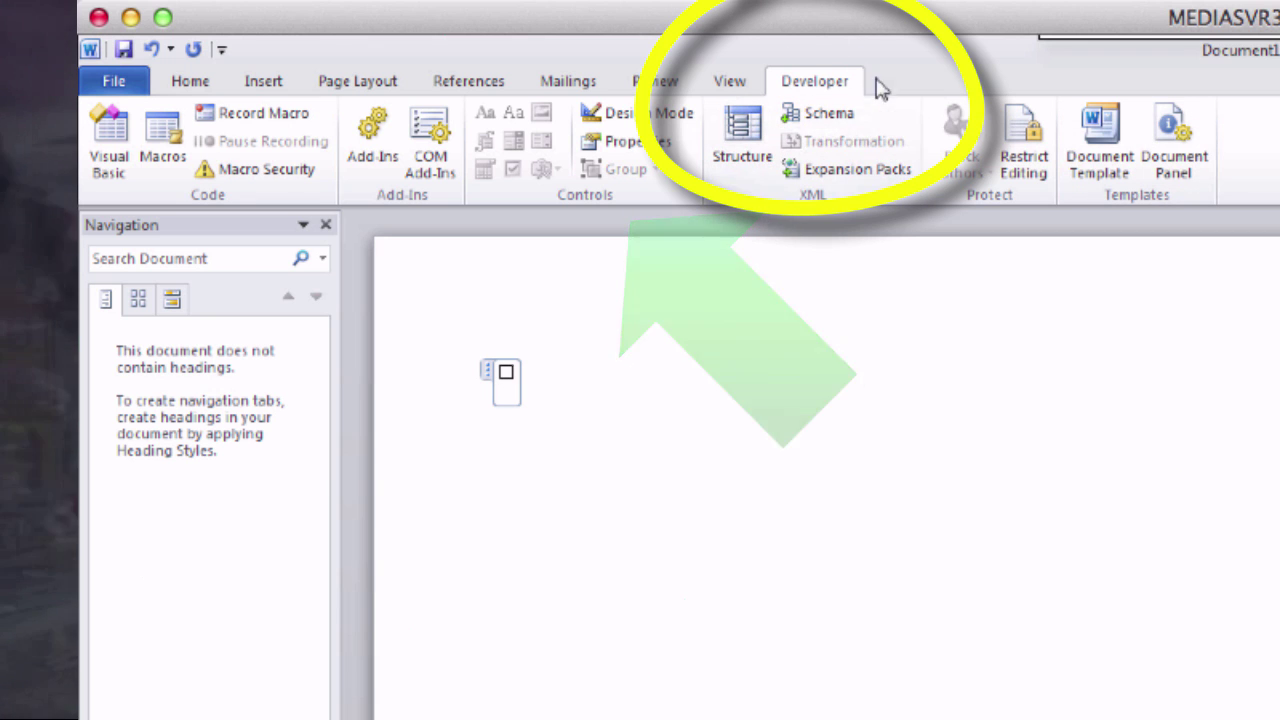
left_click(1030, 135)
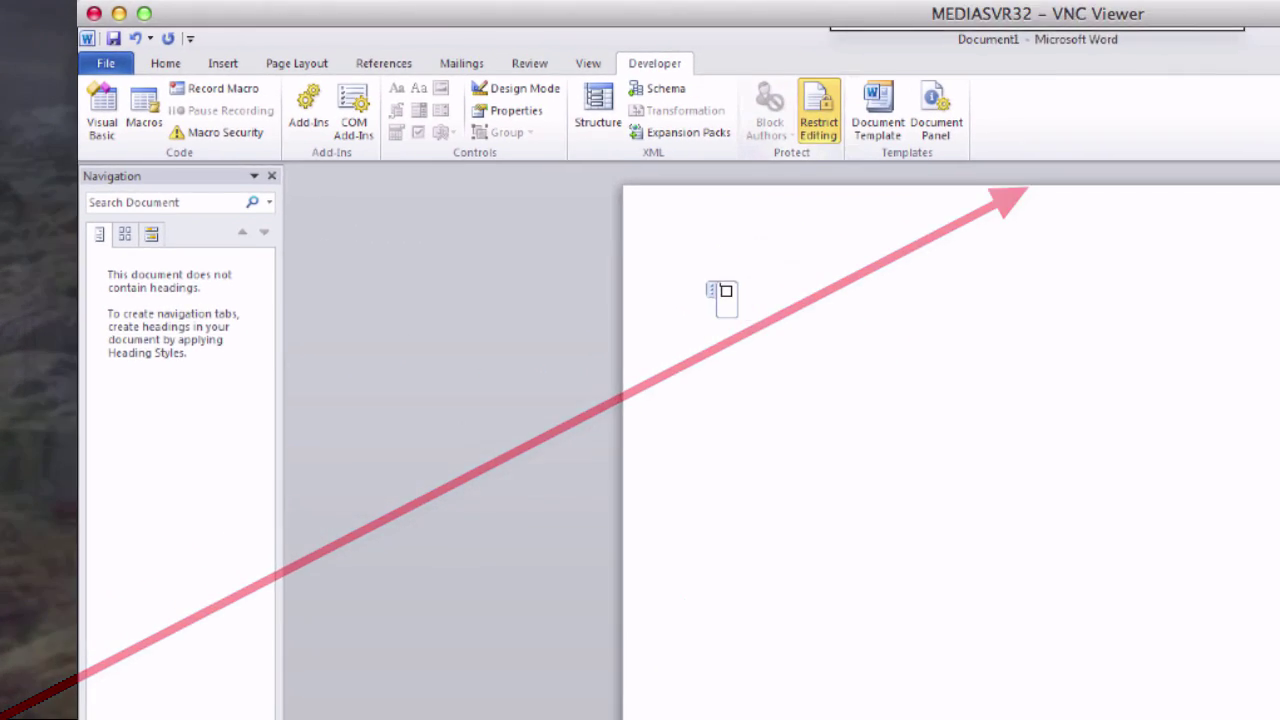
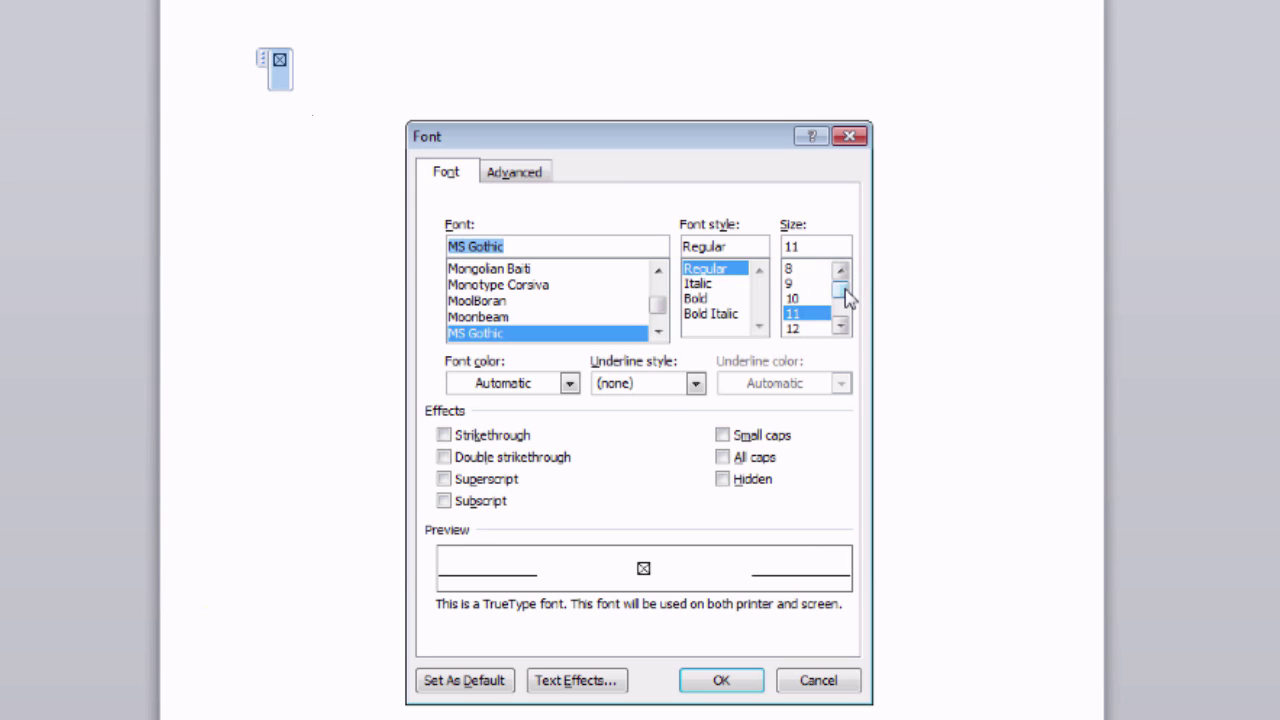
Set the font size of the selected check box to 20.
left_click_drag(845, 292, 845, 295)
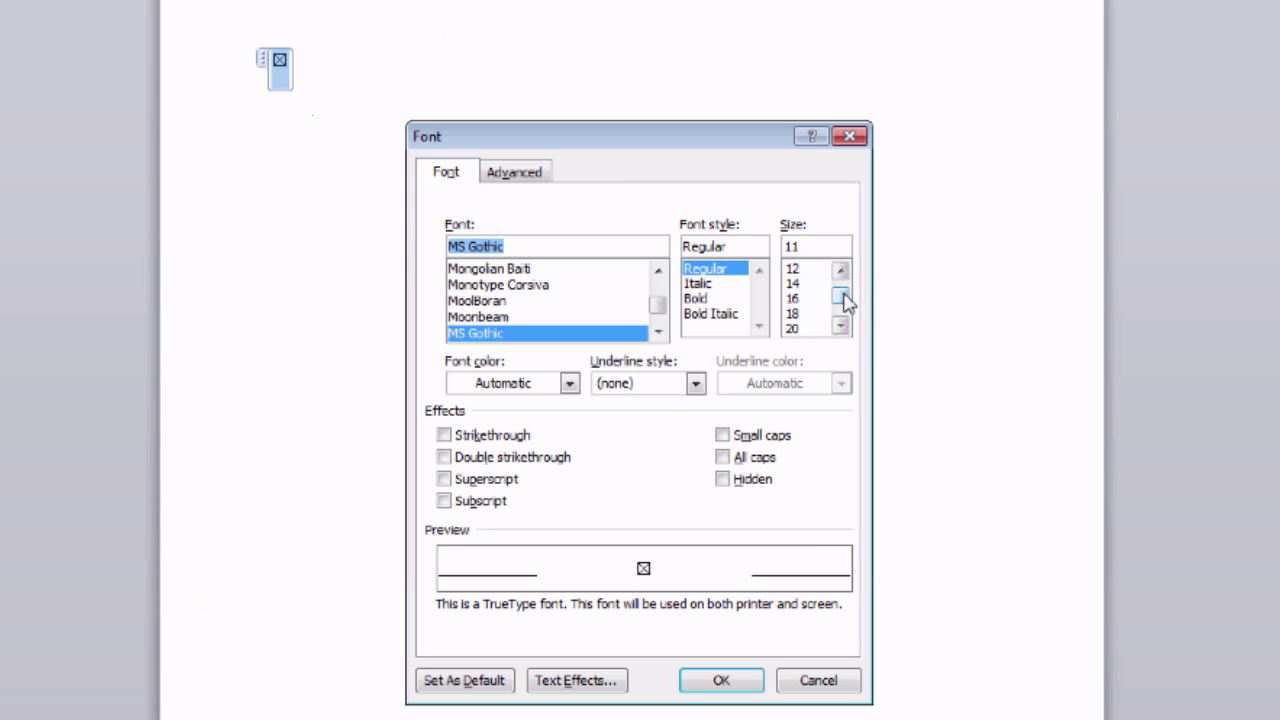
left_click(791, 329)
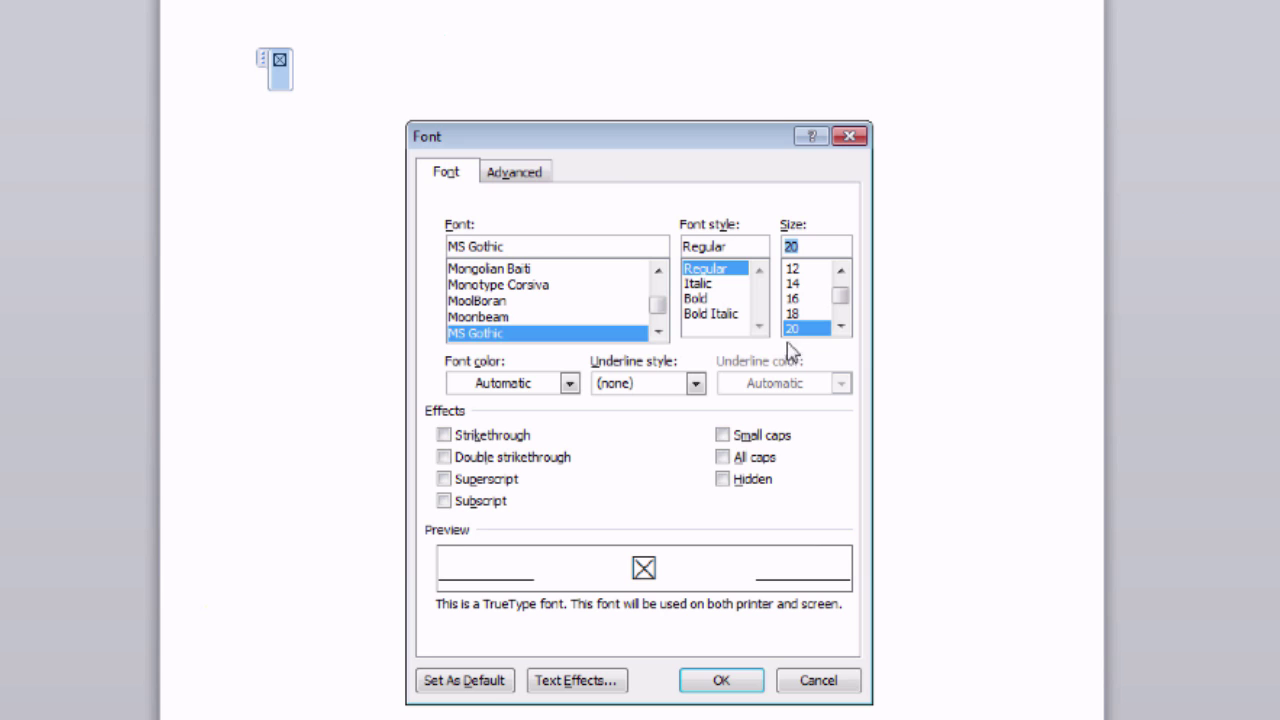
left_click(714, 681)
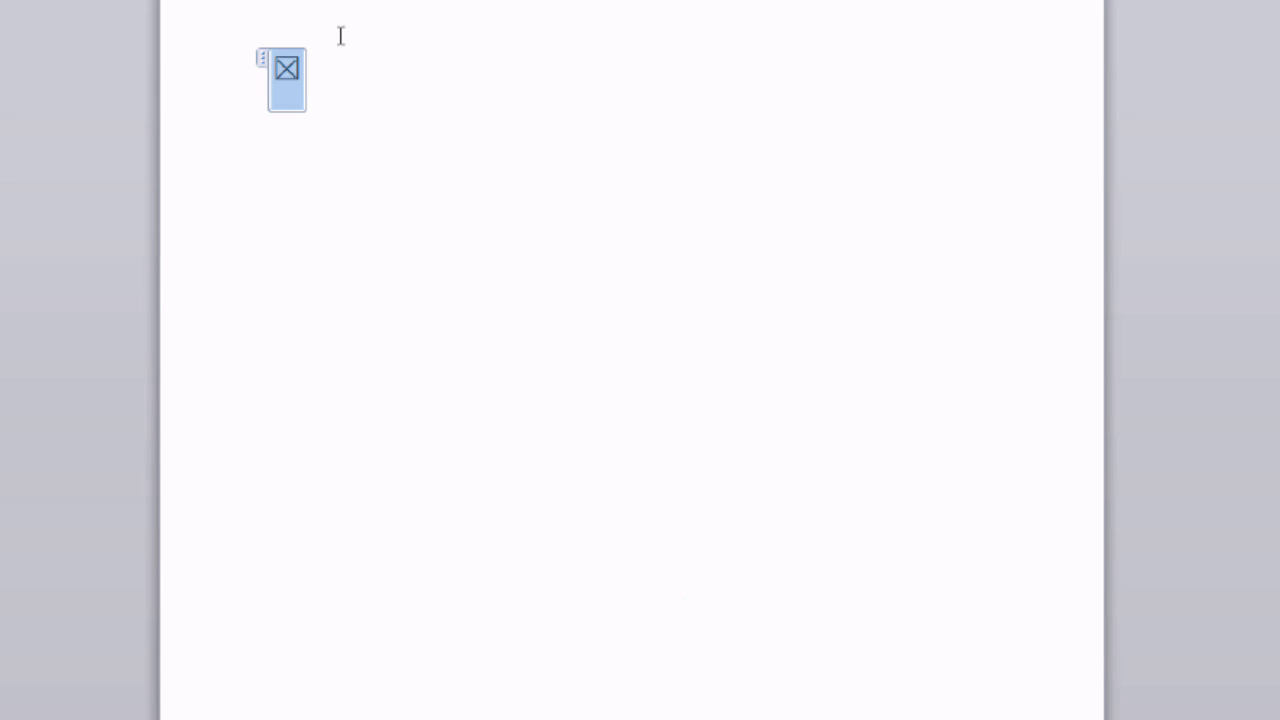
Test the enlarged check box by clearing it and ticking it again.
left_click(287, 75)
left_click(289, 75)
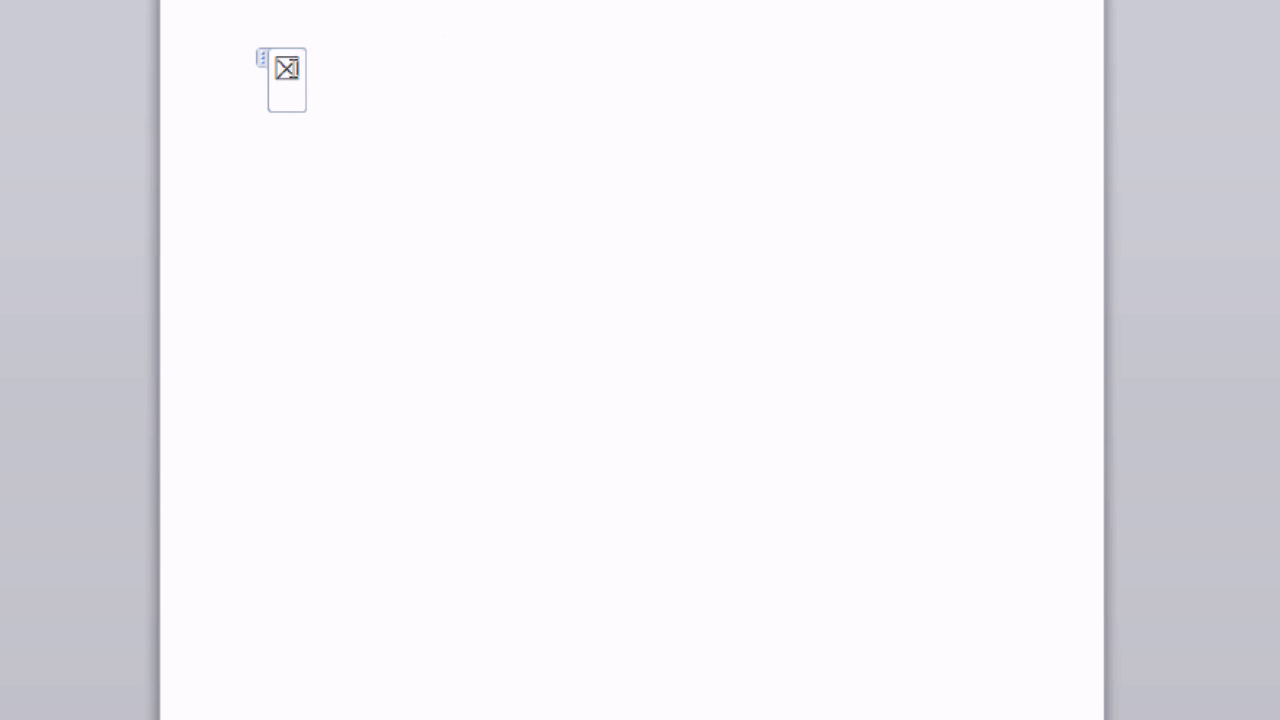
key("space")
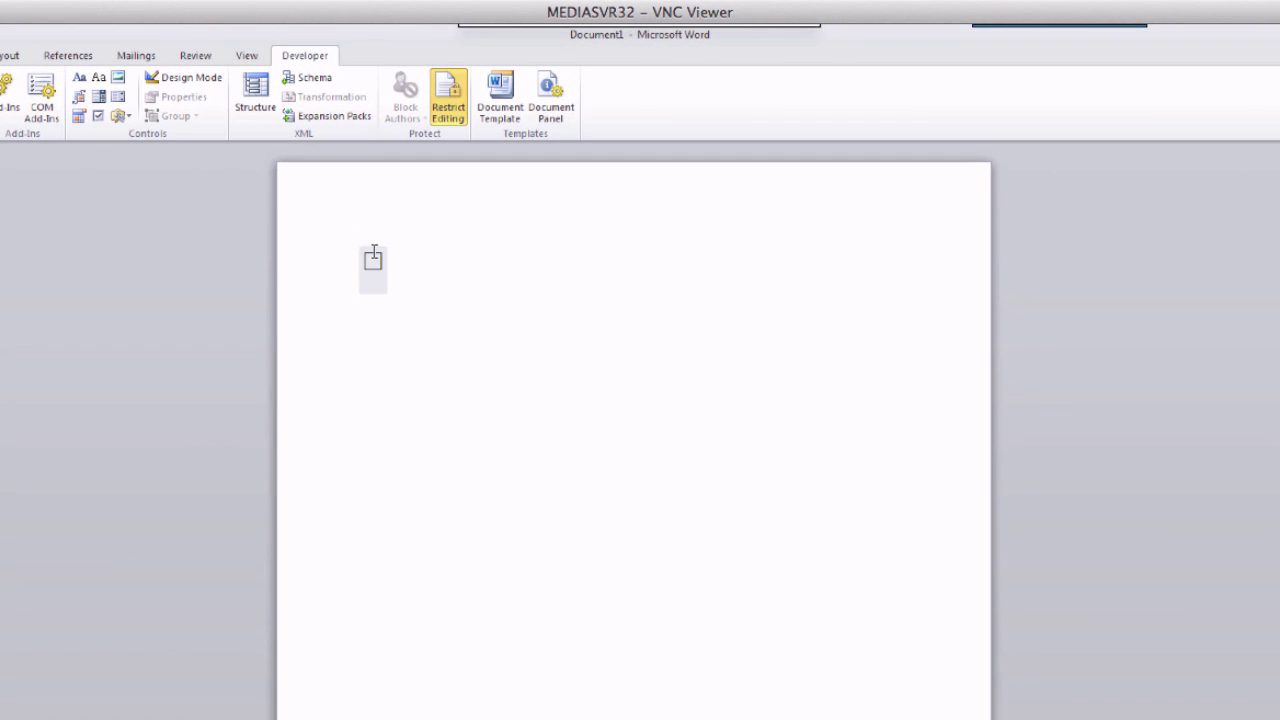
left_click(373, 258)
Give the check box content control the title and tag "ASWER 1." in its properties.
left_click(360, 250)
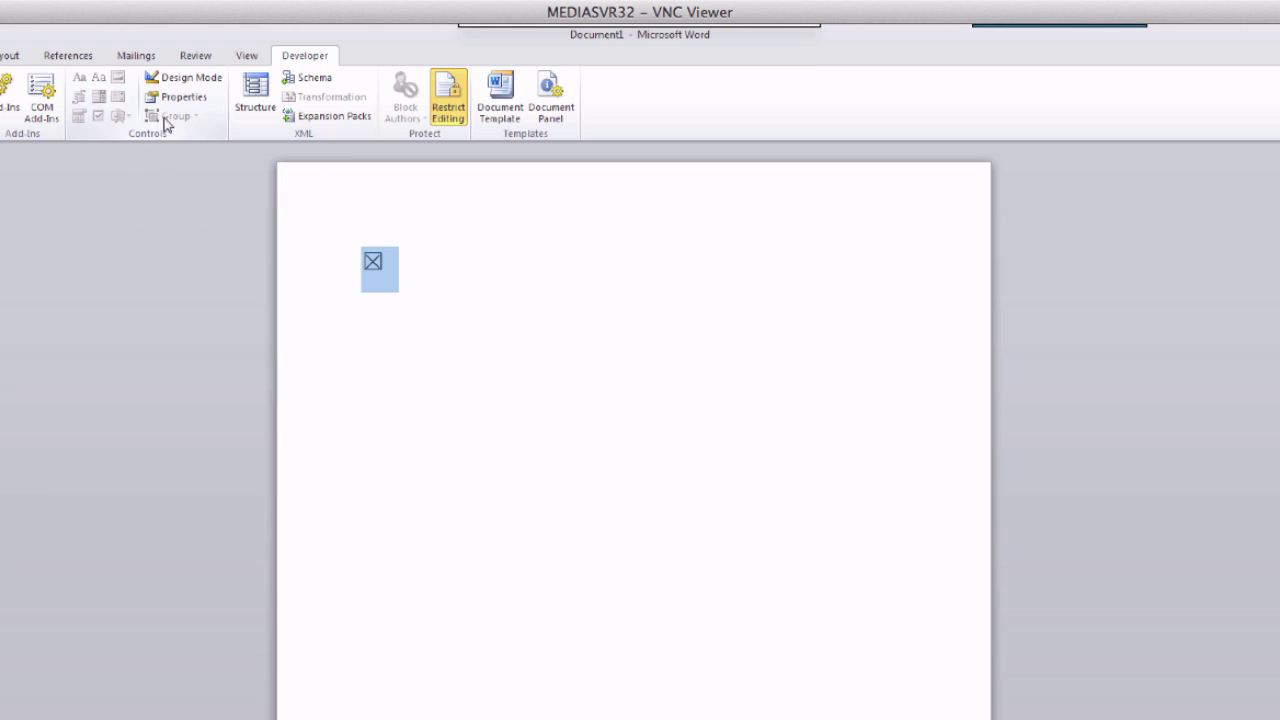
left_click(170, 100)
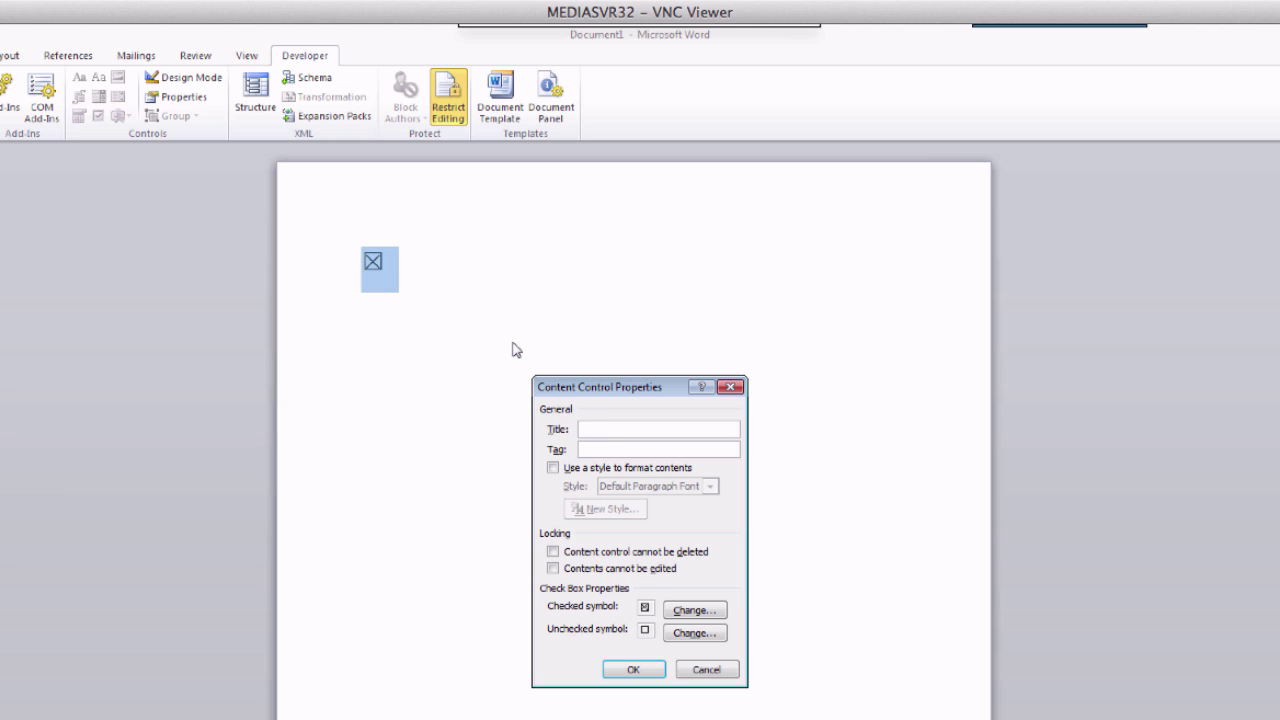
type("ASWER 1.")
left_click(635, 669)
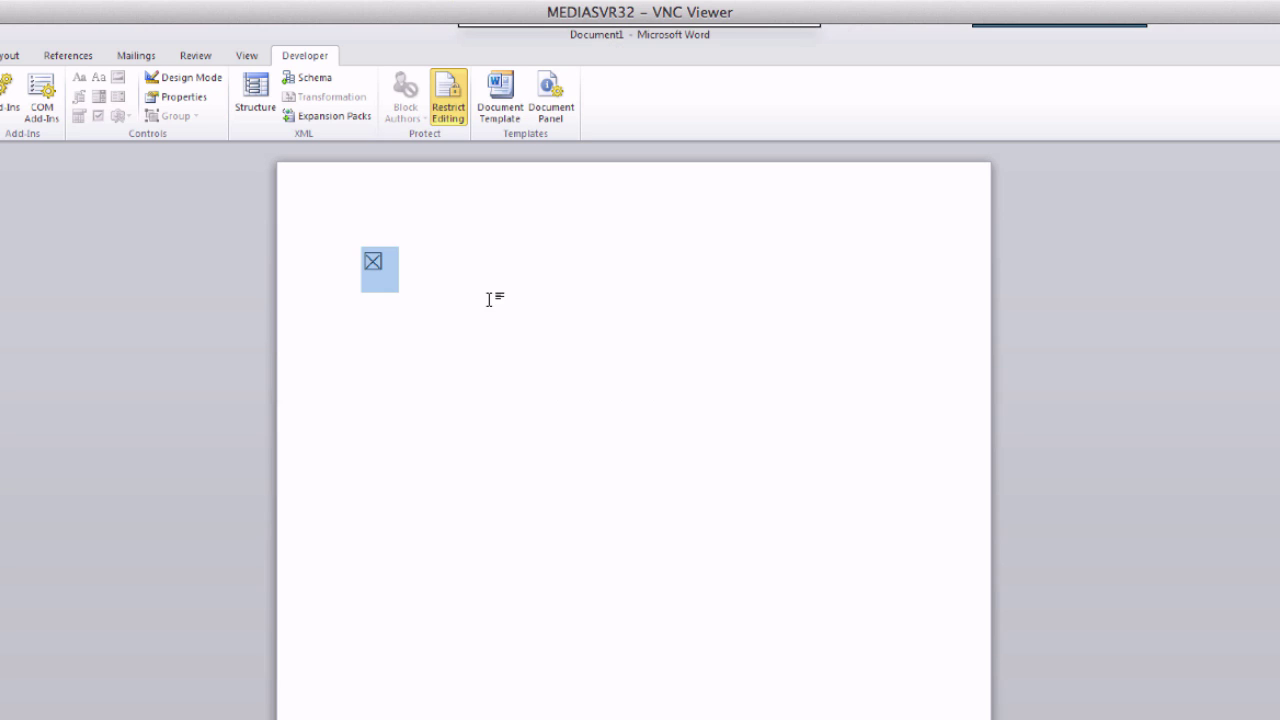
Toggle the titled check box and change its checked symbol to the Arial capital letter X.
left_click(373, 263)
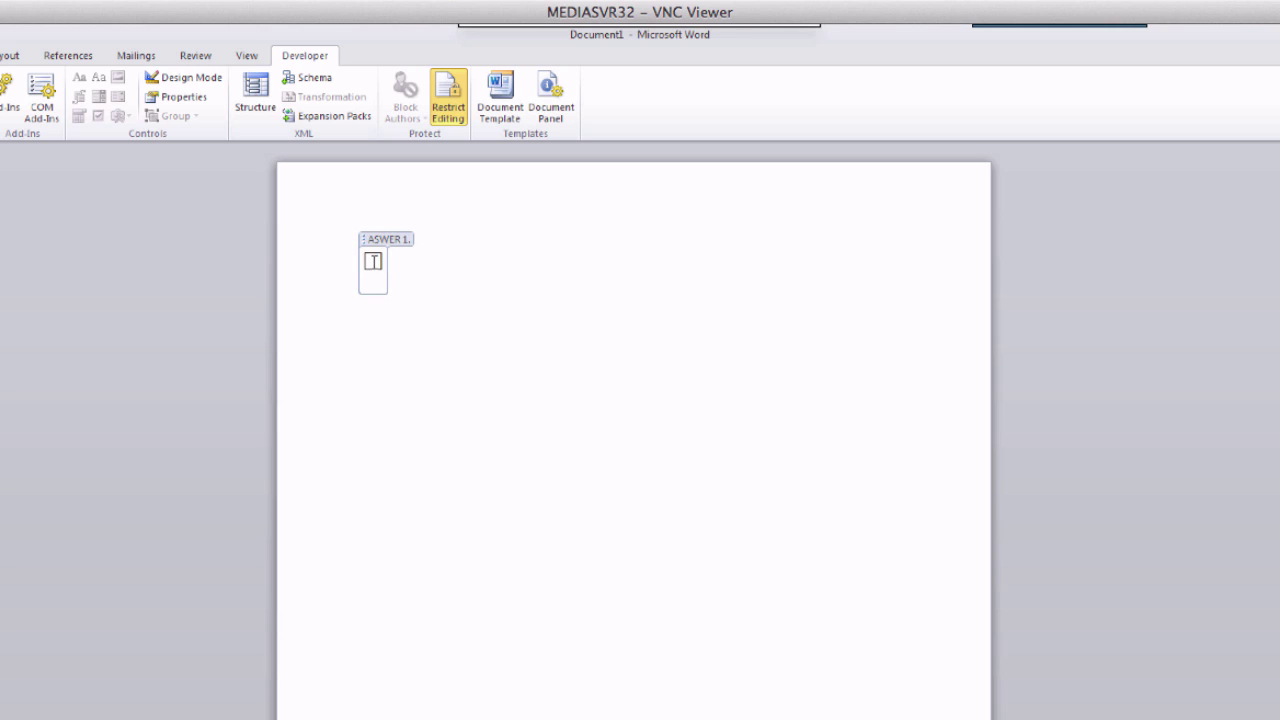
left_click(372, 260)
left_click(186, 99)
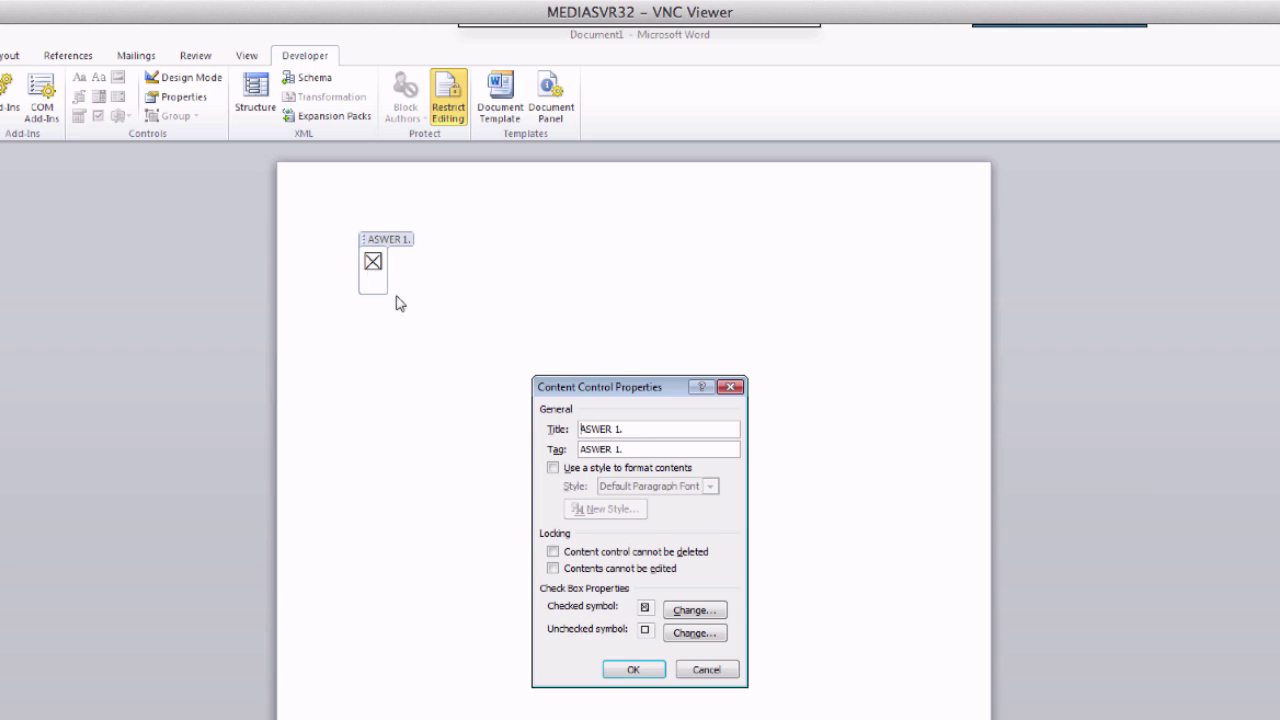
left_click(700, 612)
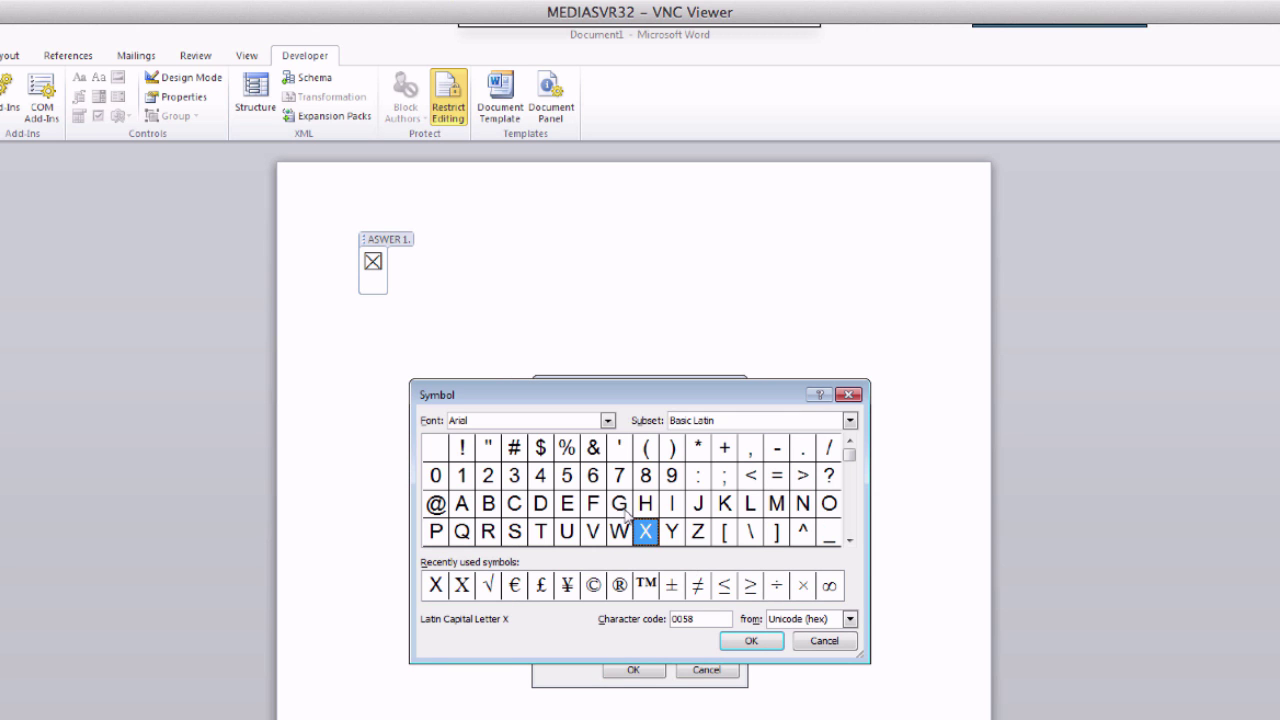
left_click(750, 641)
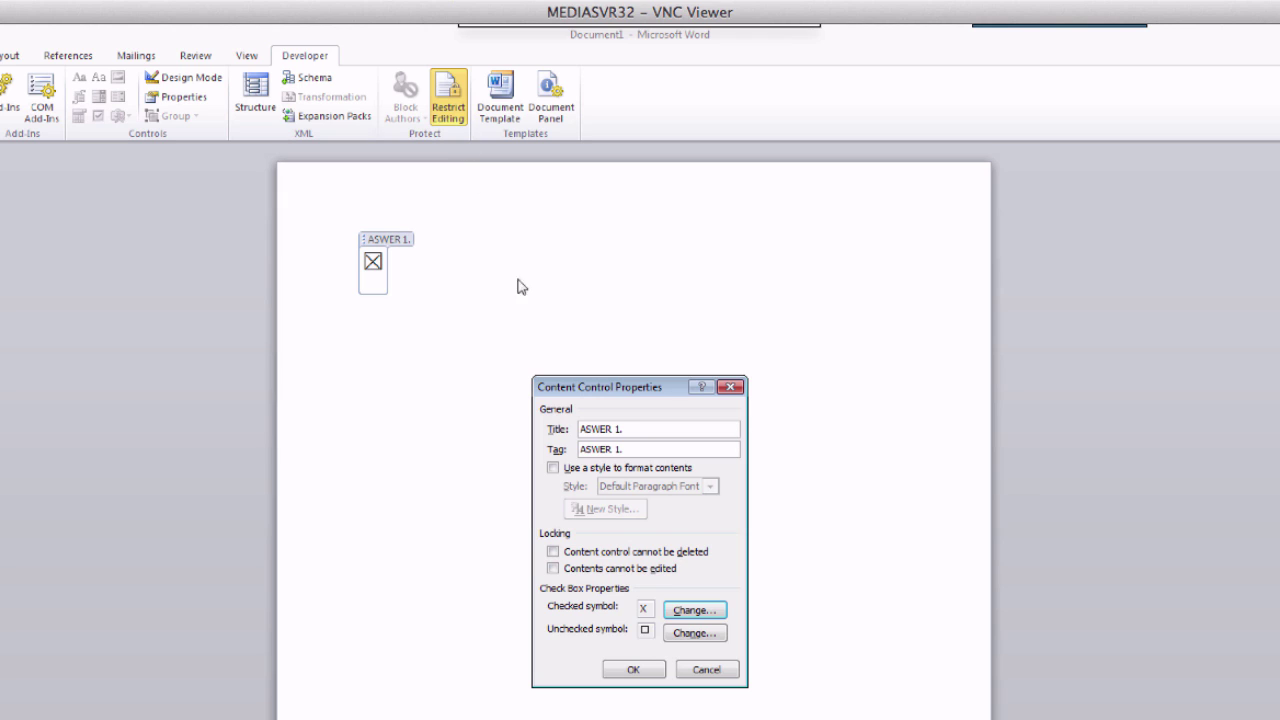
left_click(636, 670)
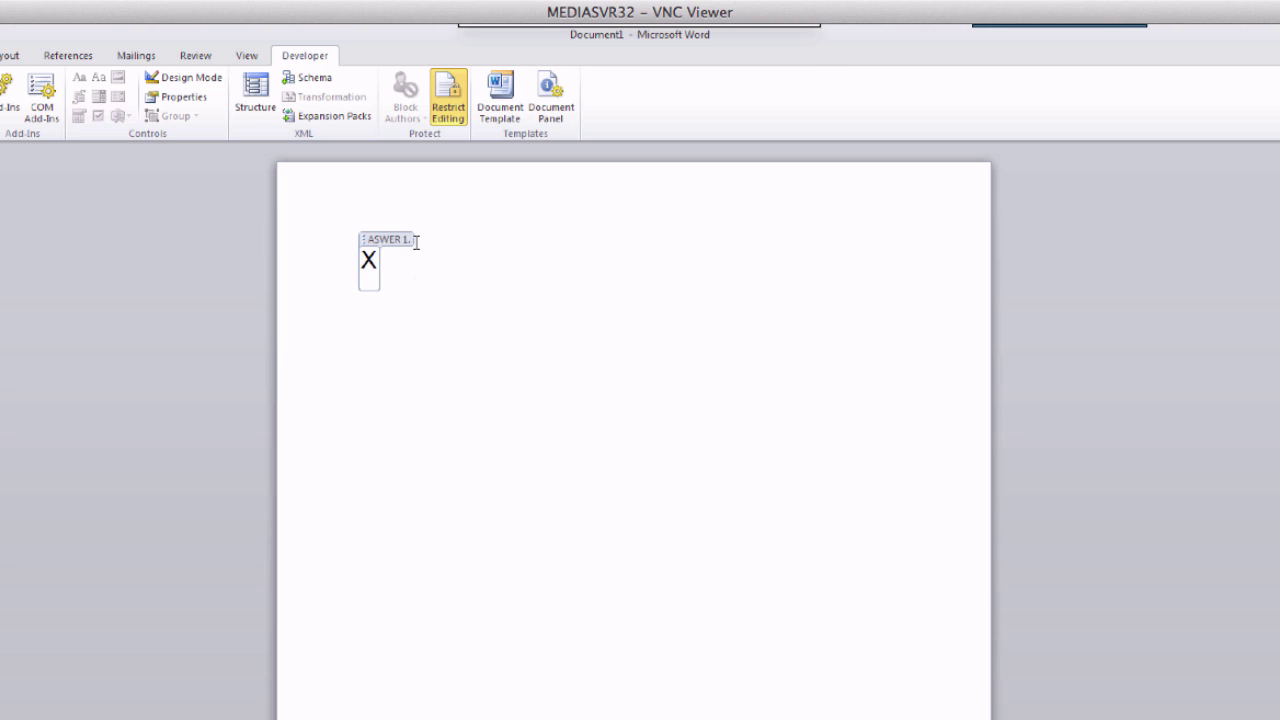
Delete the check box that shows the plain X and insert a new check box content control in its place.
left_click(331, 229)
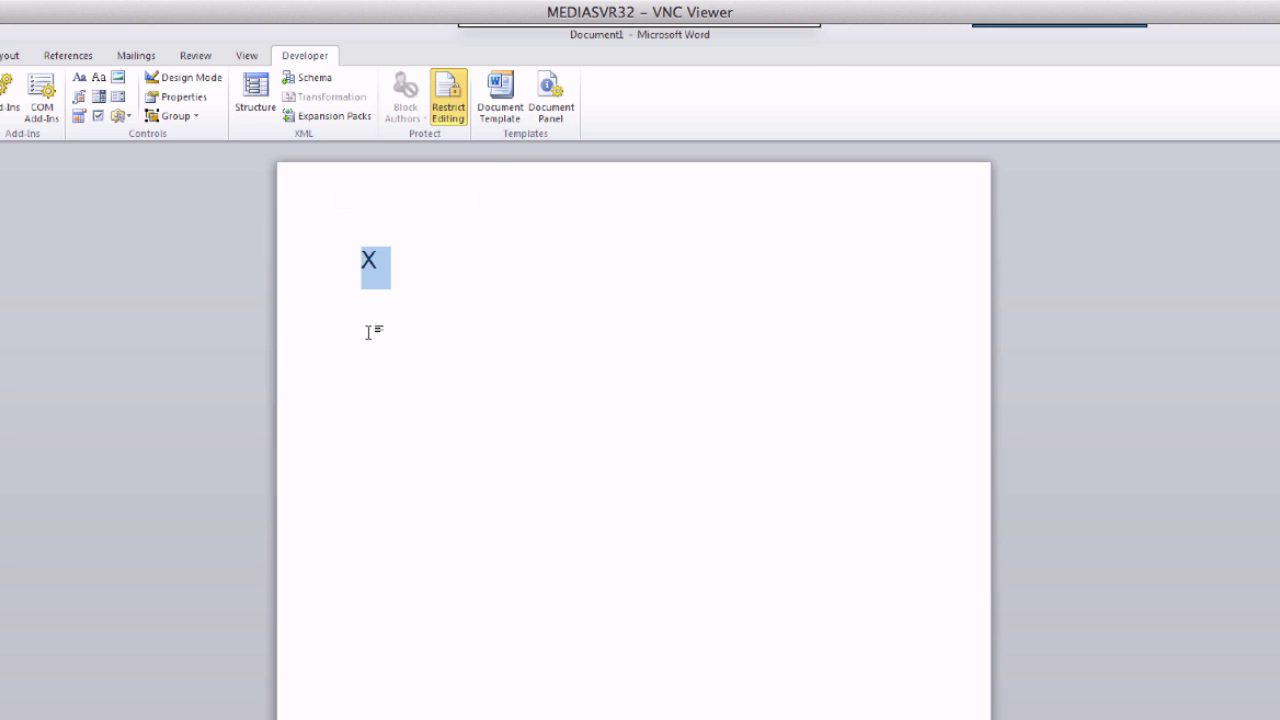
key("Delete")
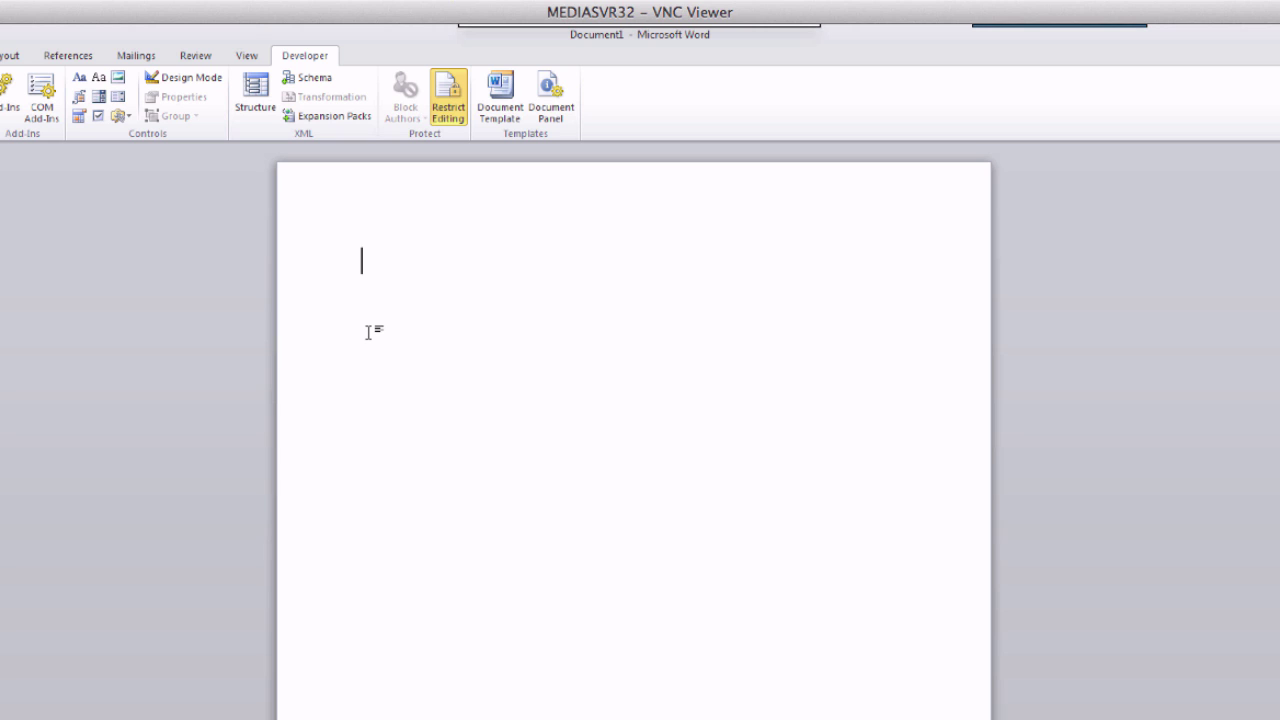
left_click(98, 117)
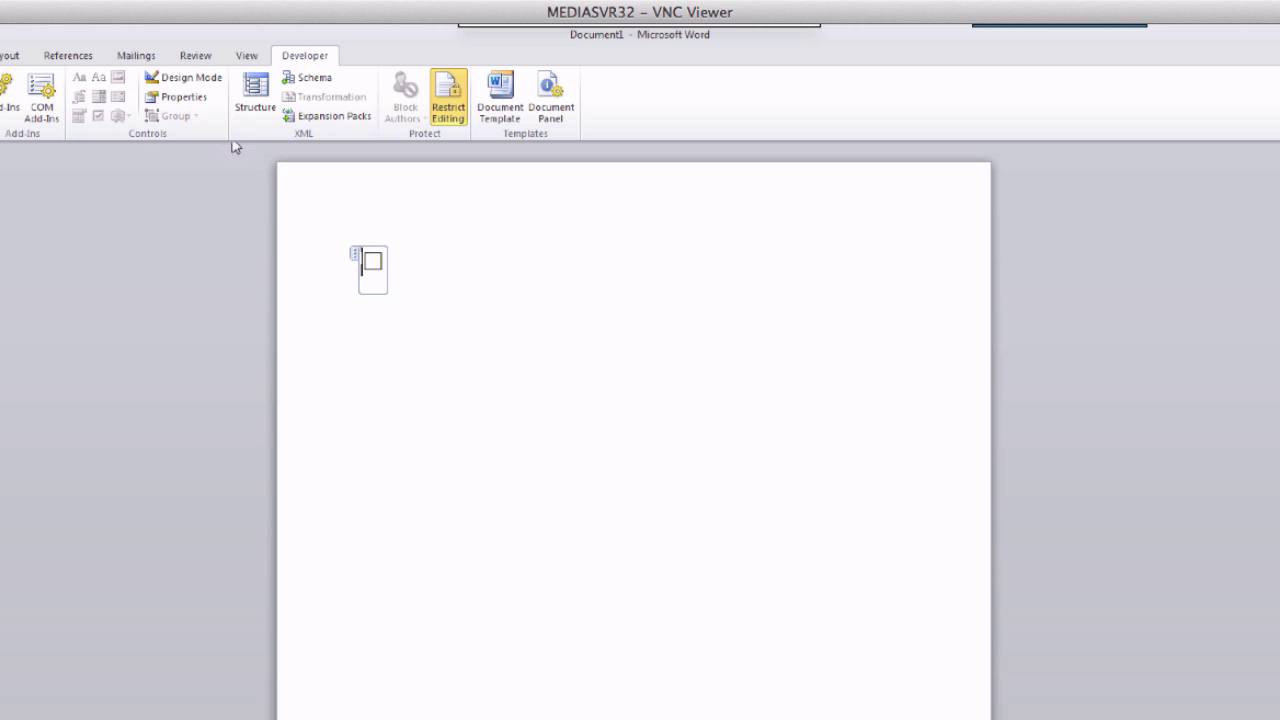
Title the new check box "ANSWER 1." and lock it so that the content control cannot be deleted.
left_click(199, 104)
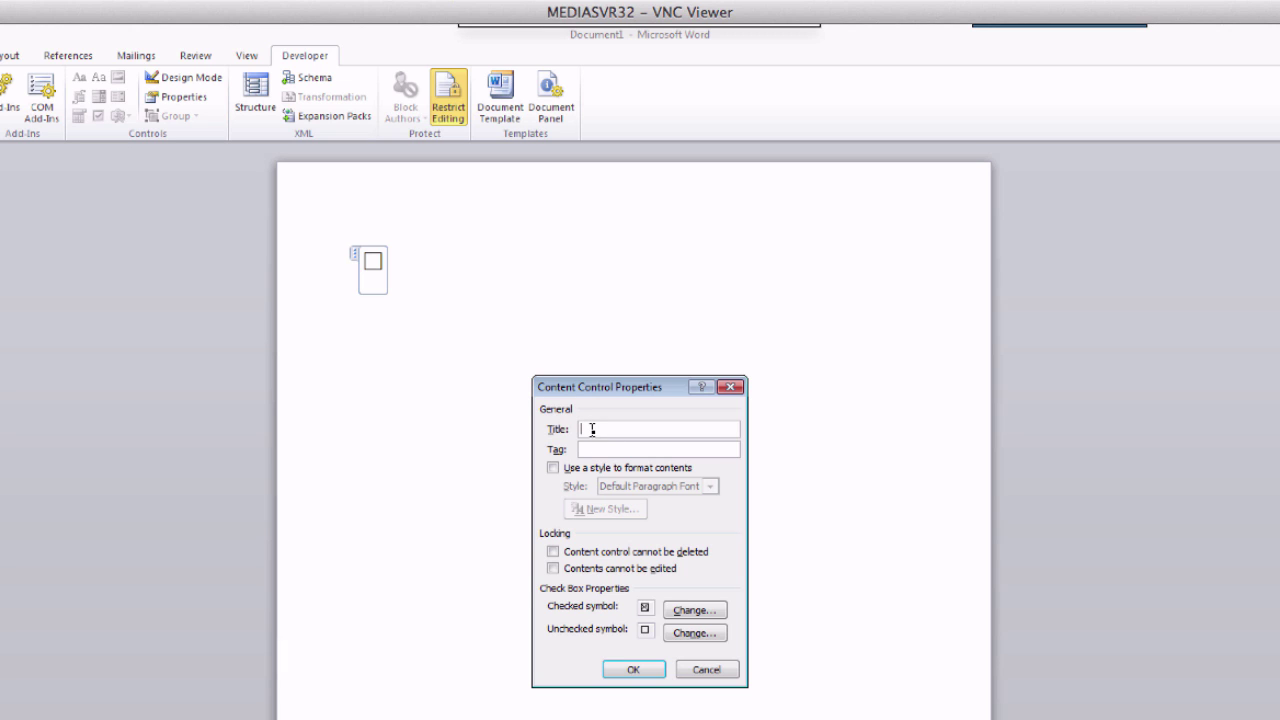
type("ANSWER 1.")
left_click(553, 552)
left_click(633, 670)
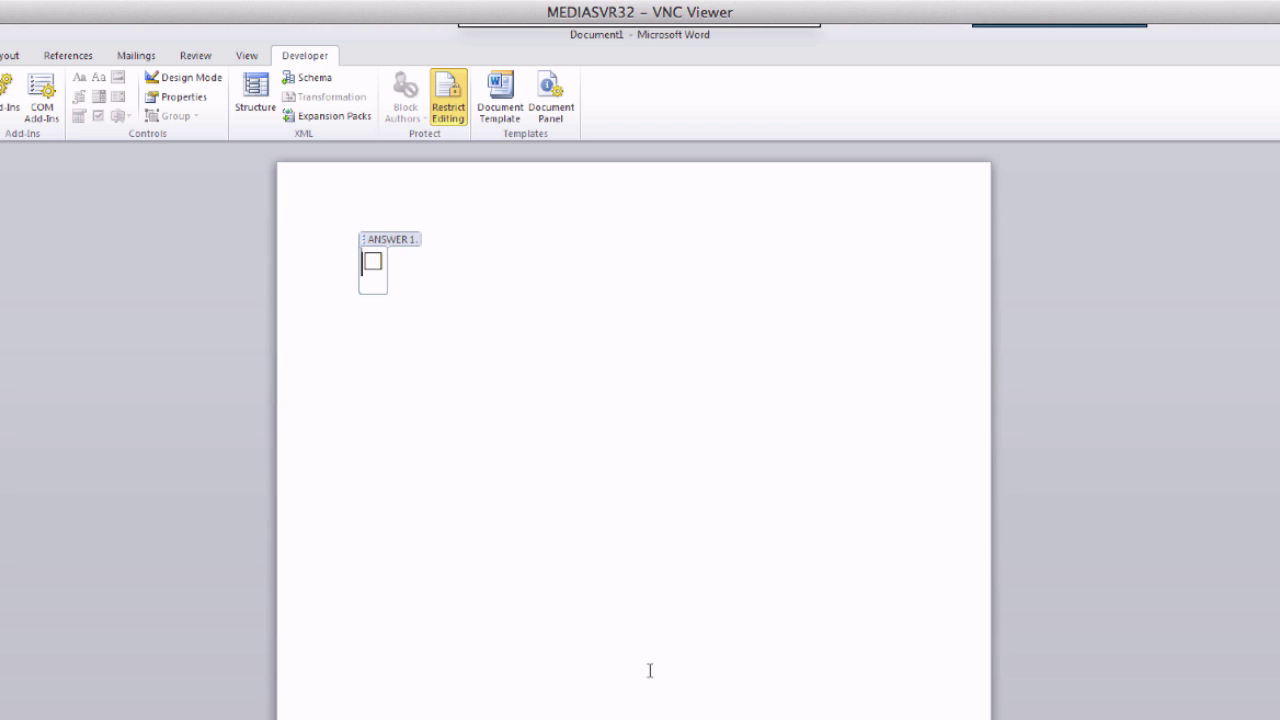
Test the locked check box by ticking it, selecting its whole line and clearing it again.
left_click(474, 410)
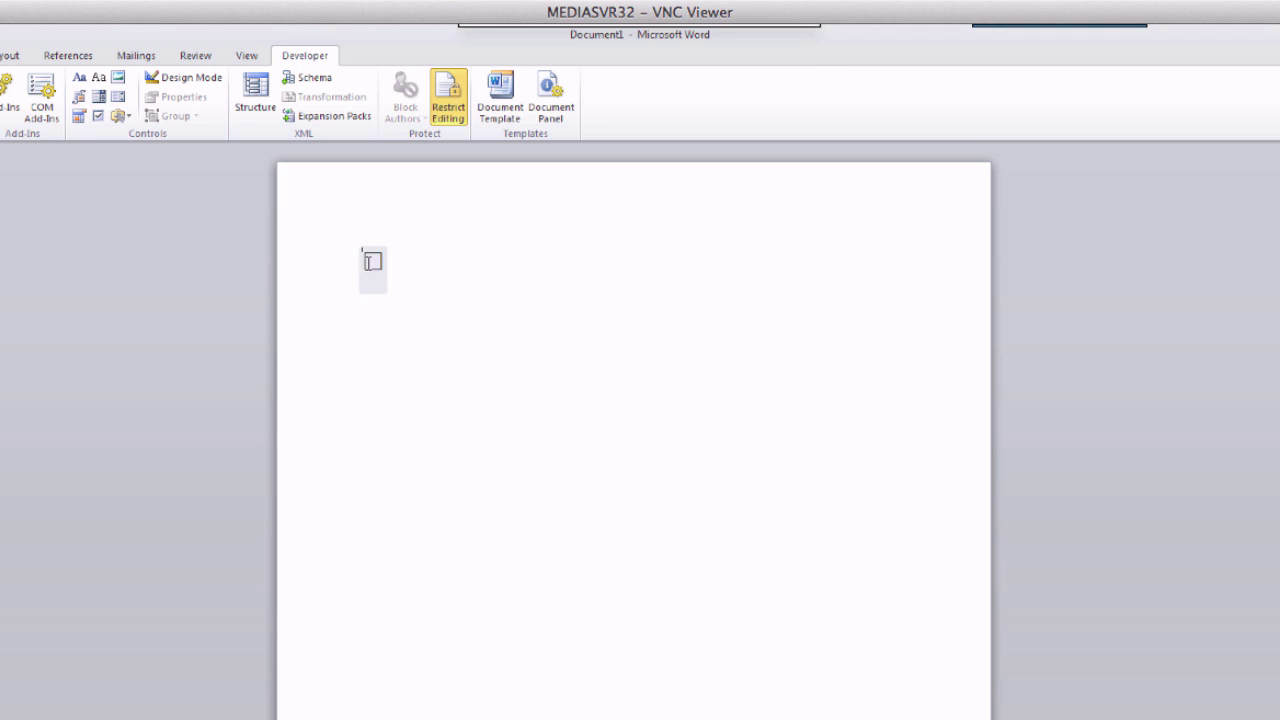
left_click(372, 268)
left_click(373, 264)
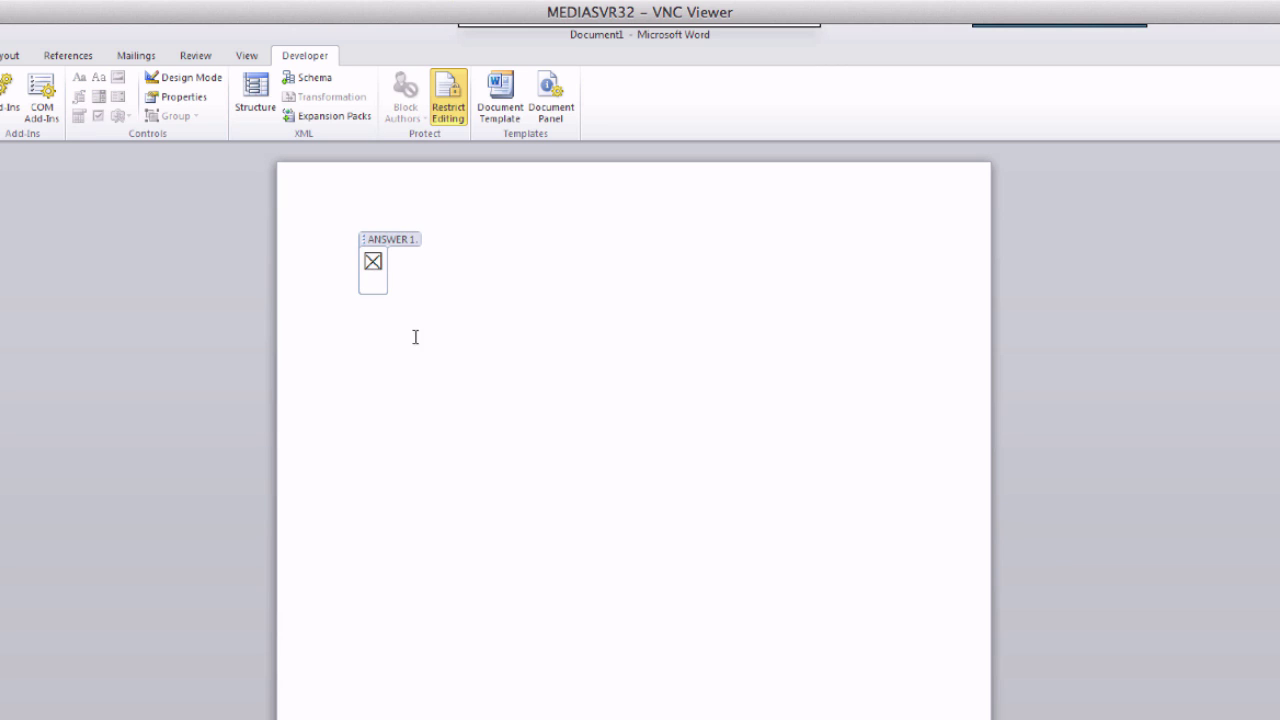
left_click(465, 300)
left_click(317, 260)
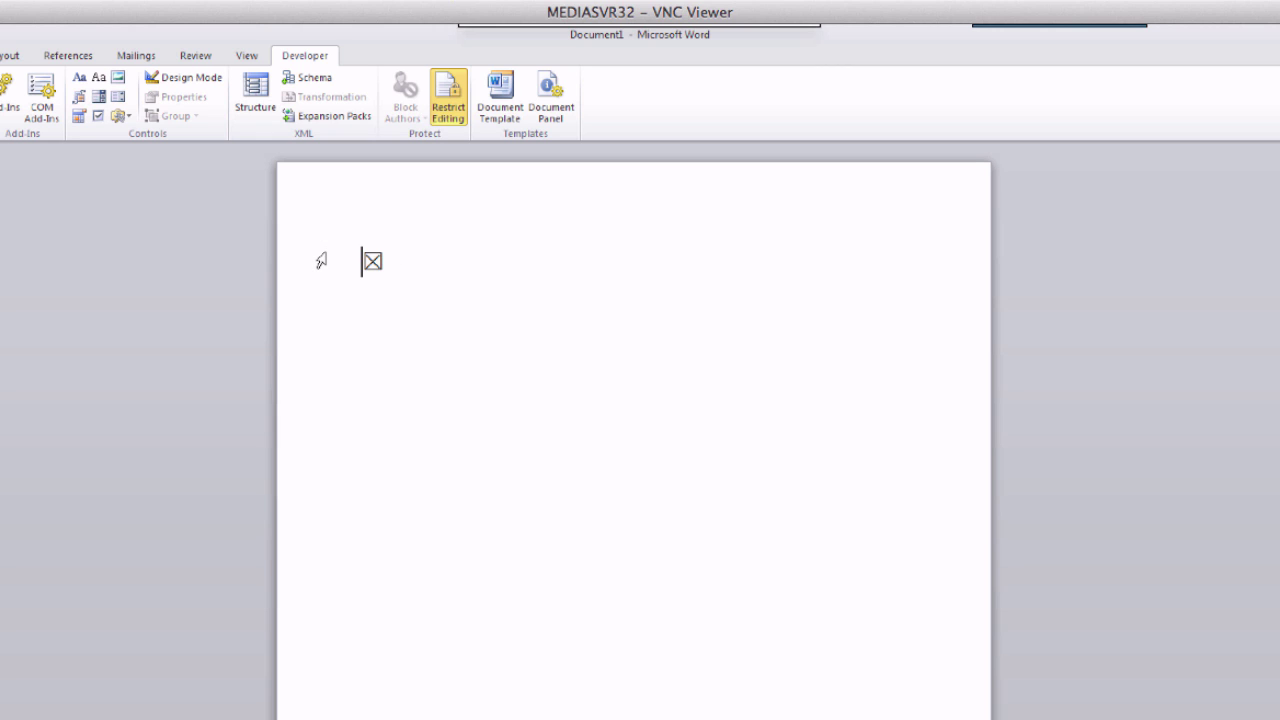
left_click(409, 271)
left_click_drag(409, 271, 357, 297)
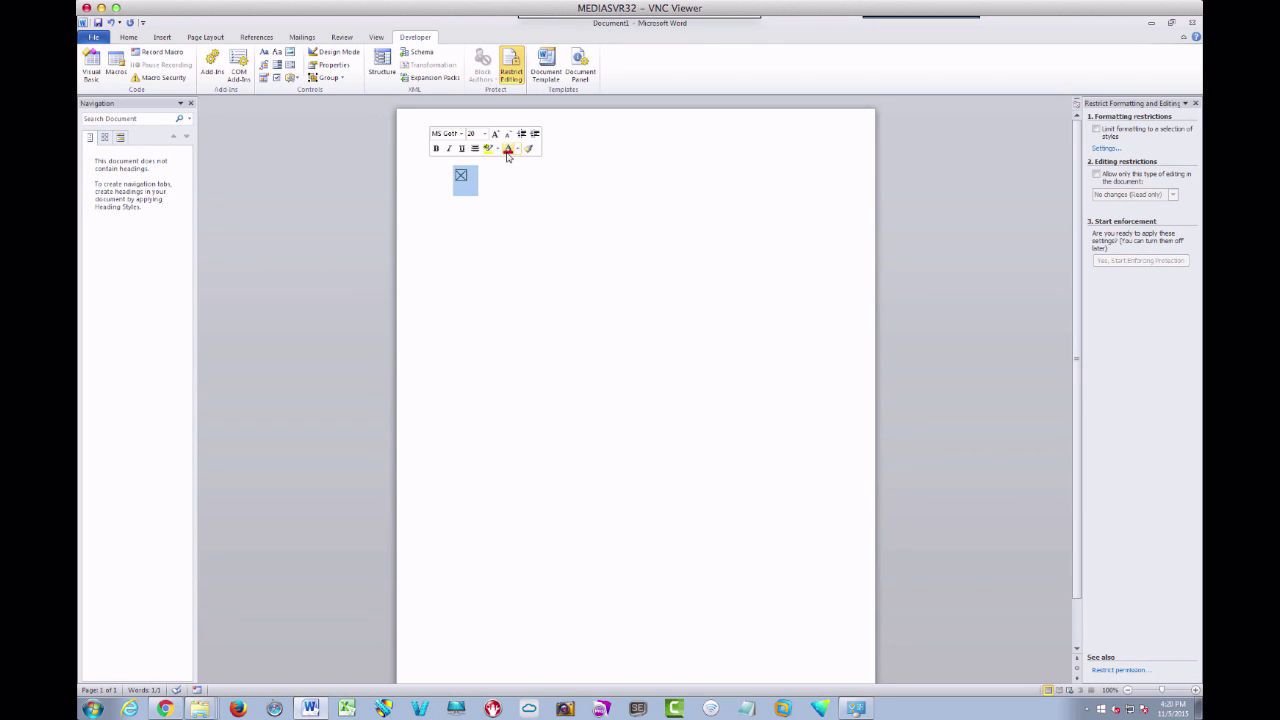
key("space")
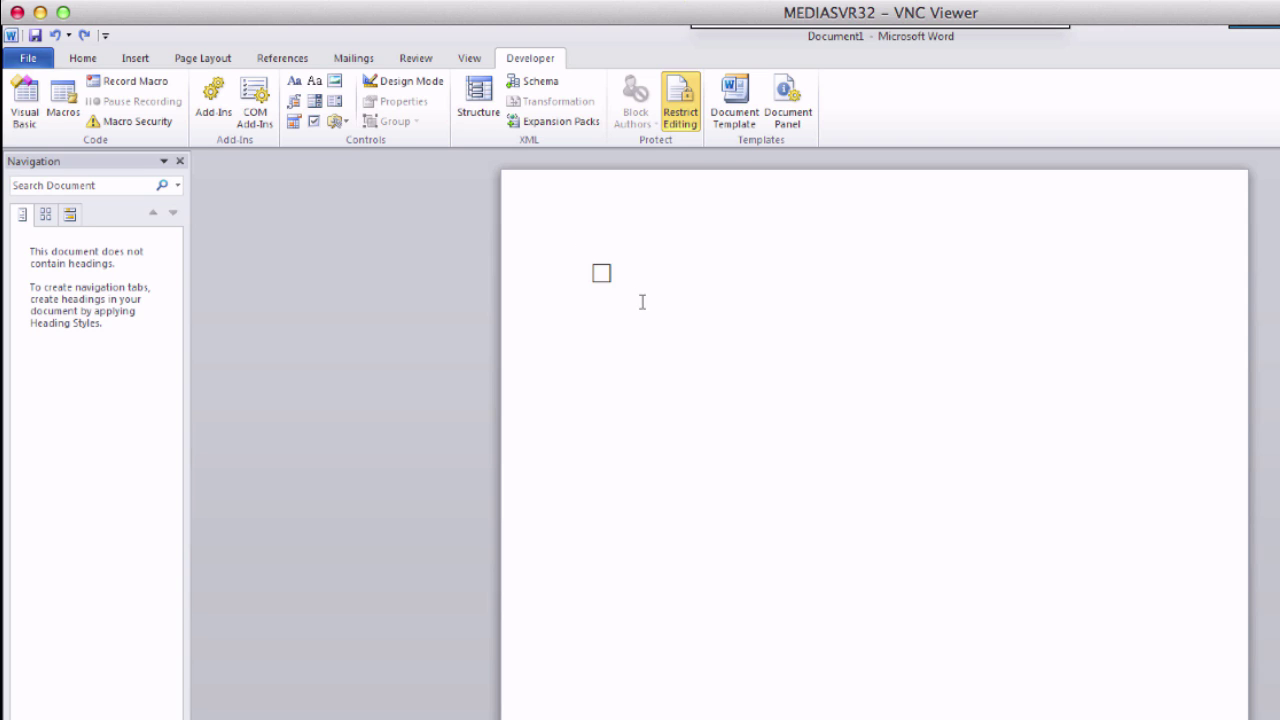
Select the line holding the "ANSWER 1." check box and review its content control properties.
left_click(527, 235)
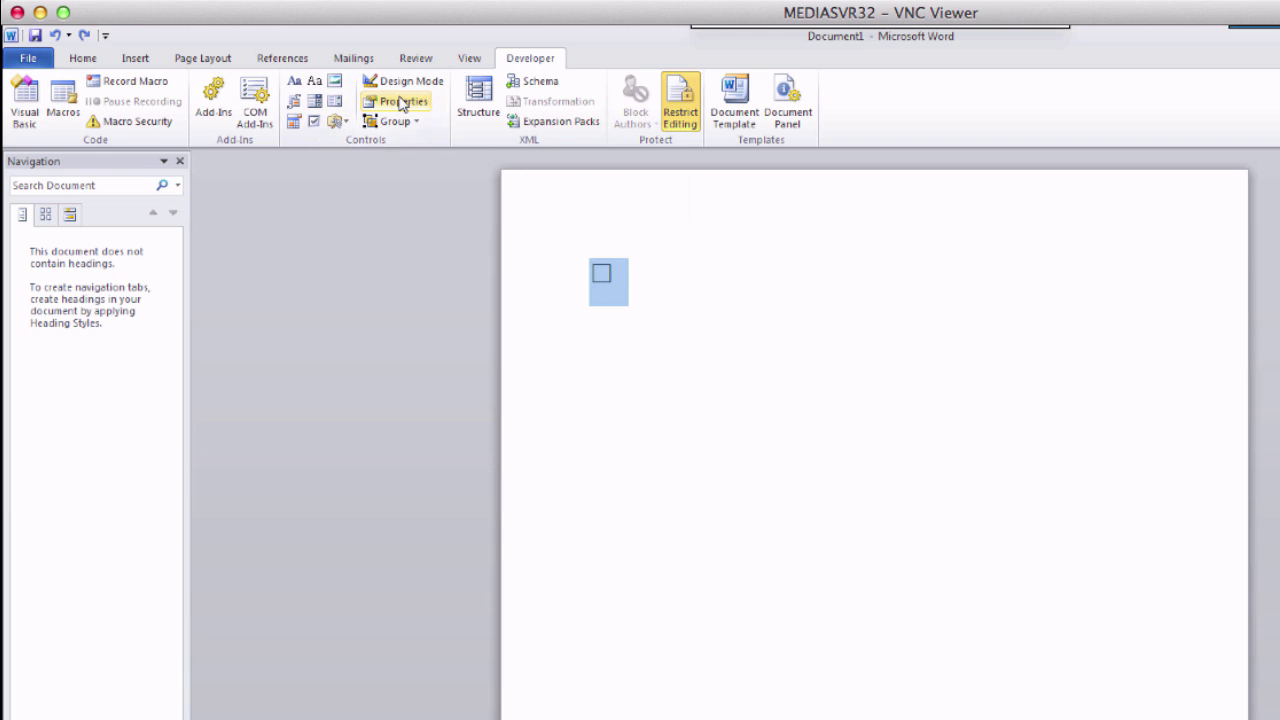
left_click(400, 101)
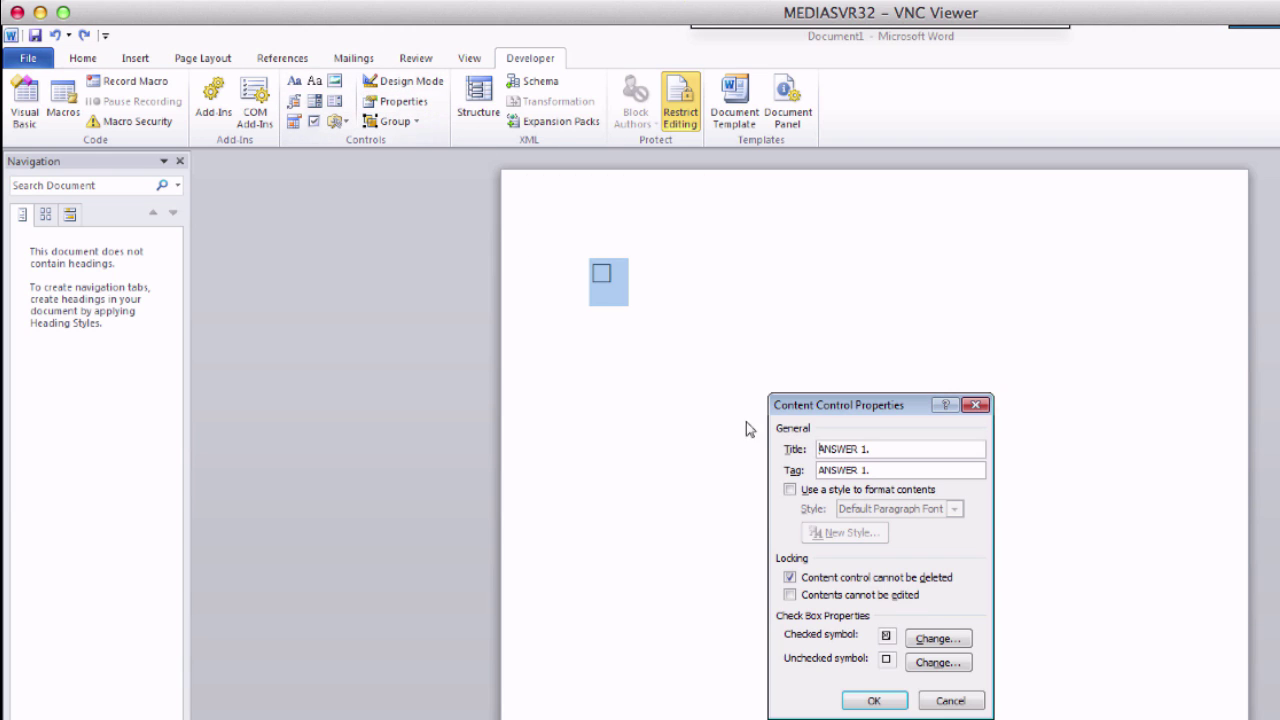
left_click(884, 700)
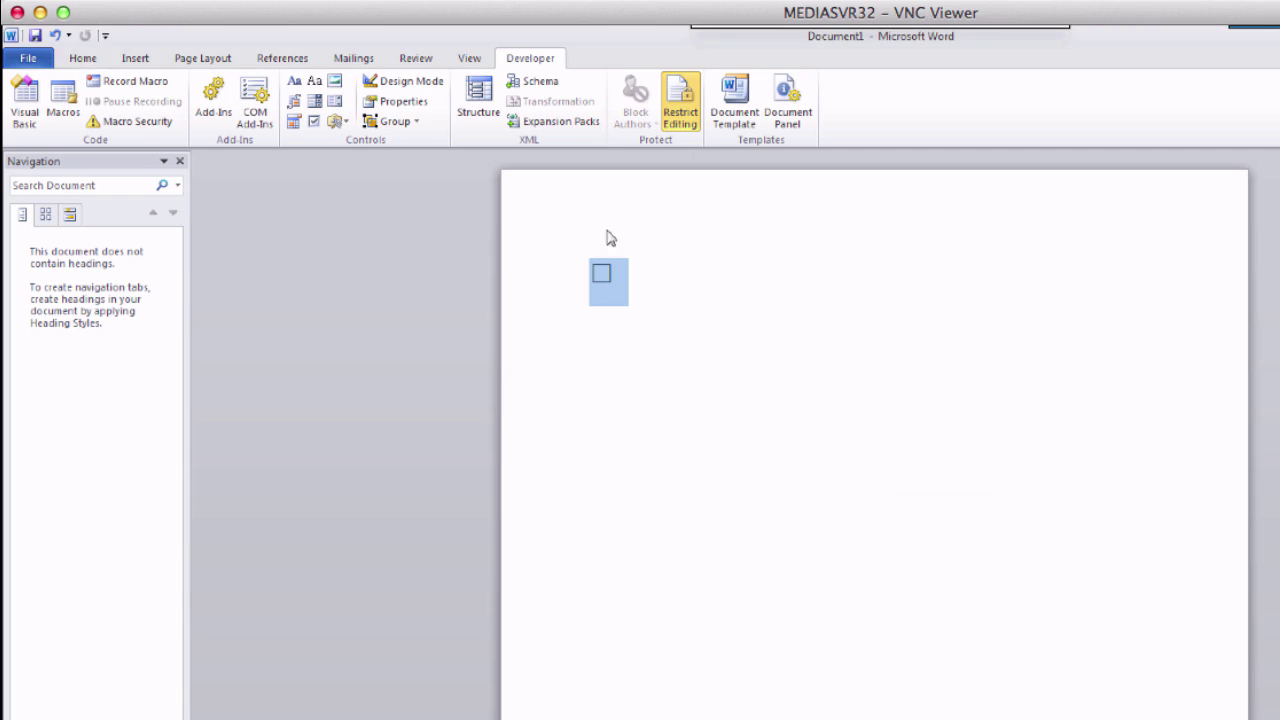
Tick the "ANSWER 1." check box, remove its lock against deletion and delete it from the document.
left_click(619, 279)
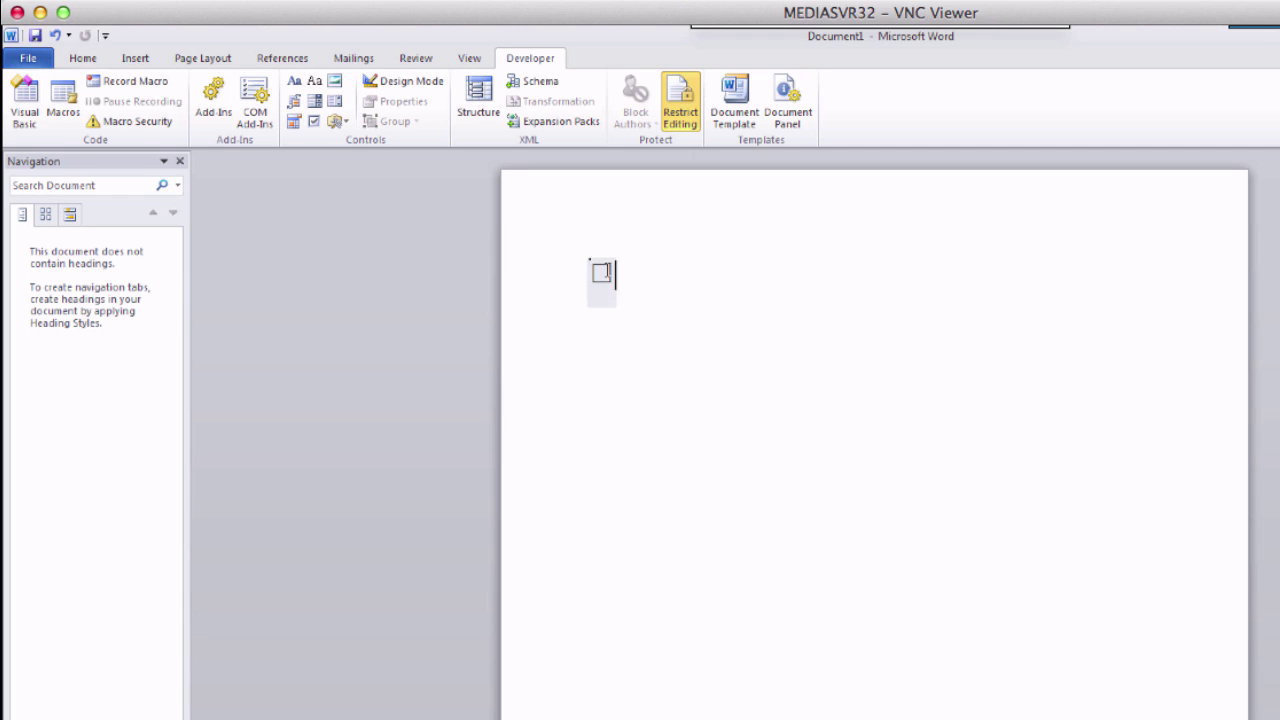
left_click(603, 273)
left_click(404, 103)
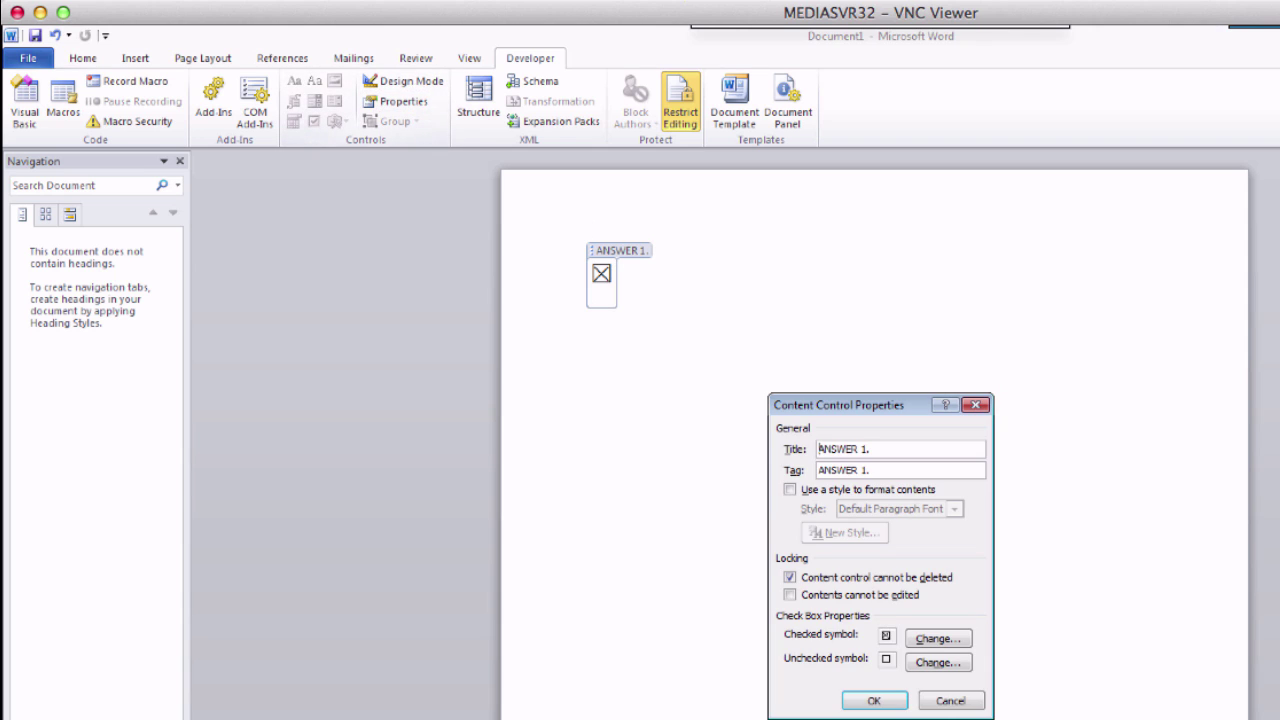
left_click(789, 578)
left_click(880, 702)
left_click(795, 585)
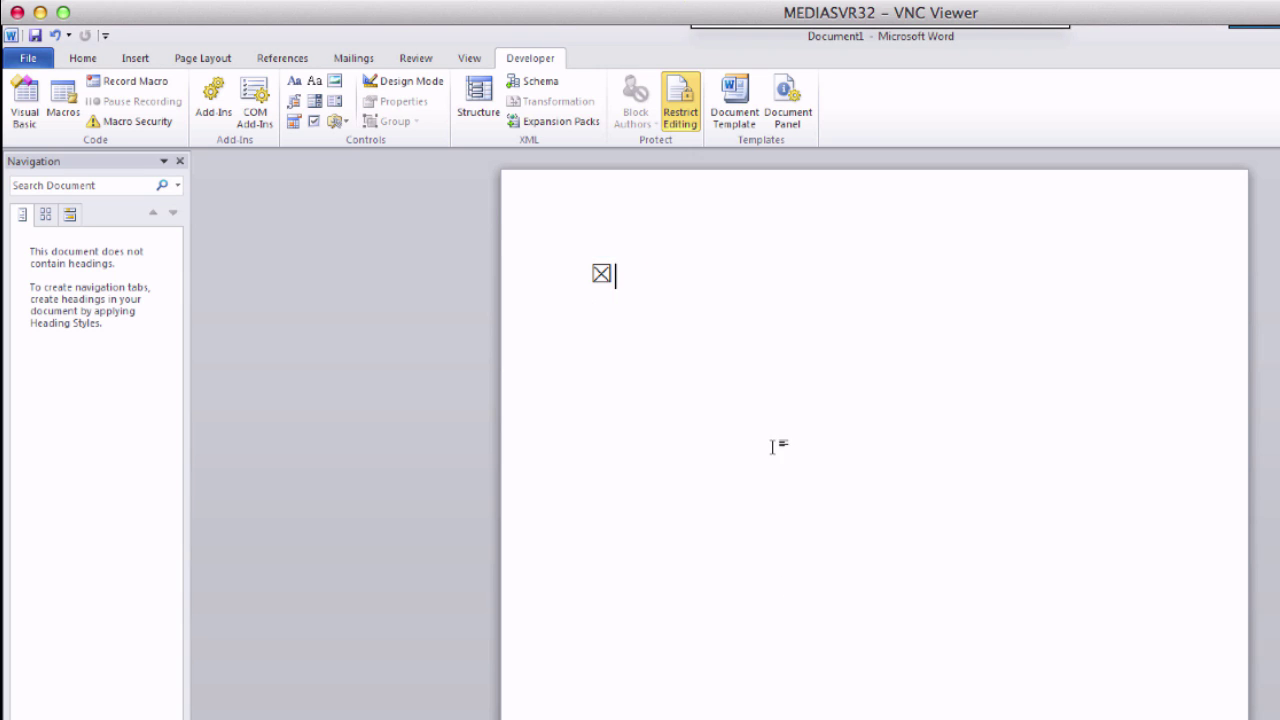
left_click(568, 262)
key("Delete")
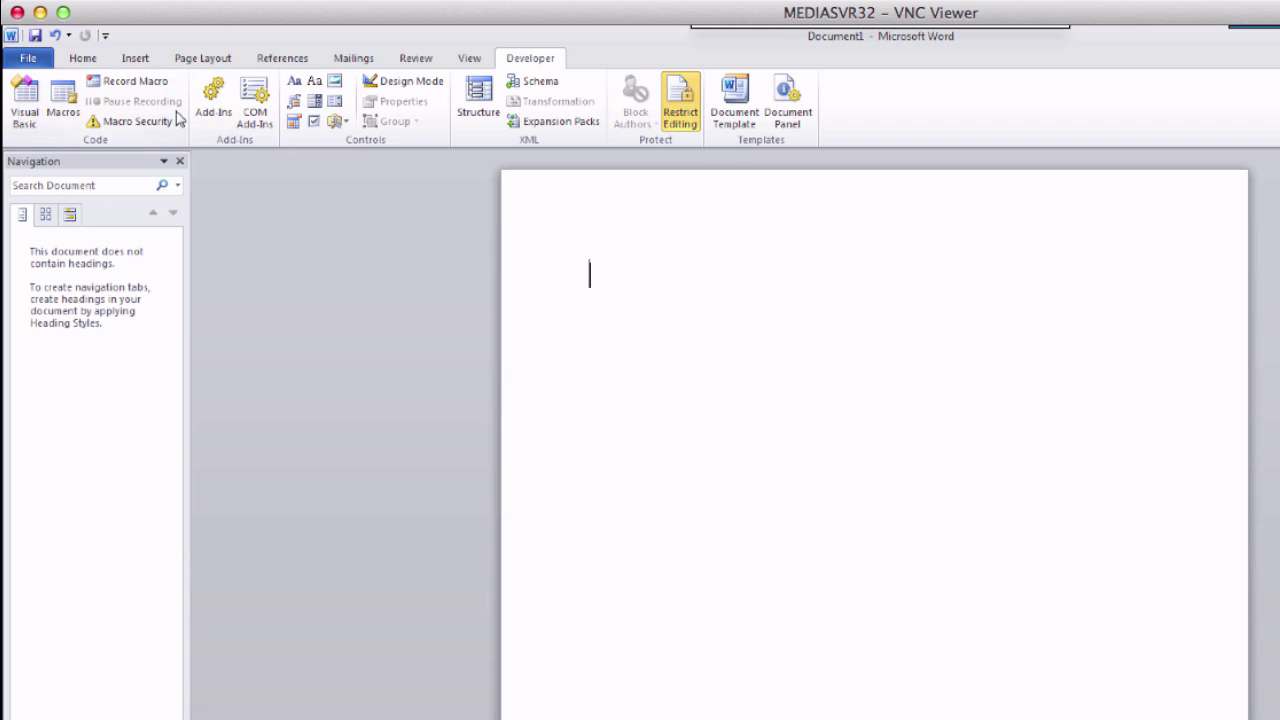
Set the font size to 72 and enter the heading "QUESTION NO. 1".
left_click(80, 58)
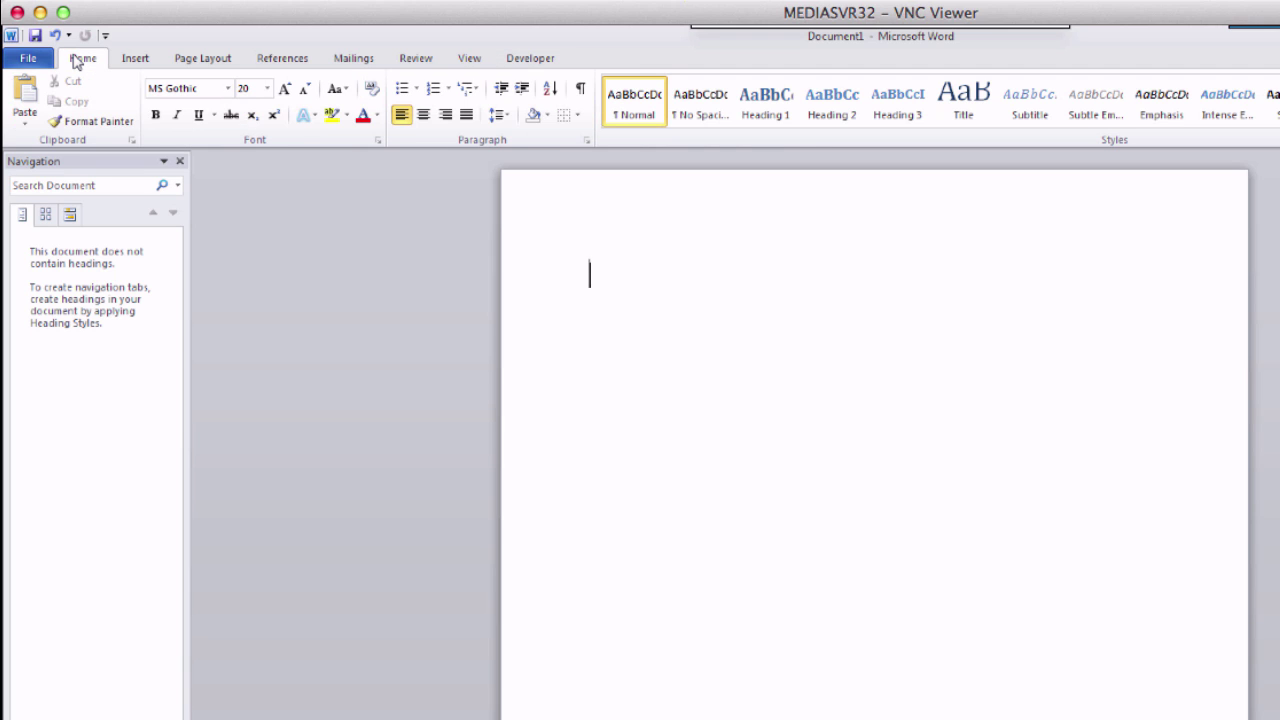
left_click(267, 89)
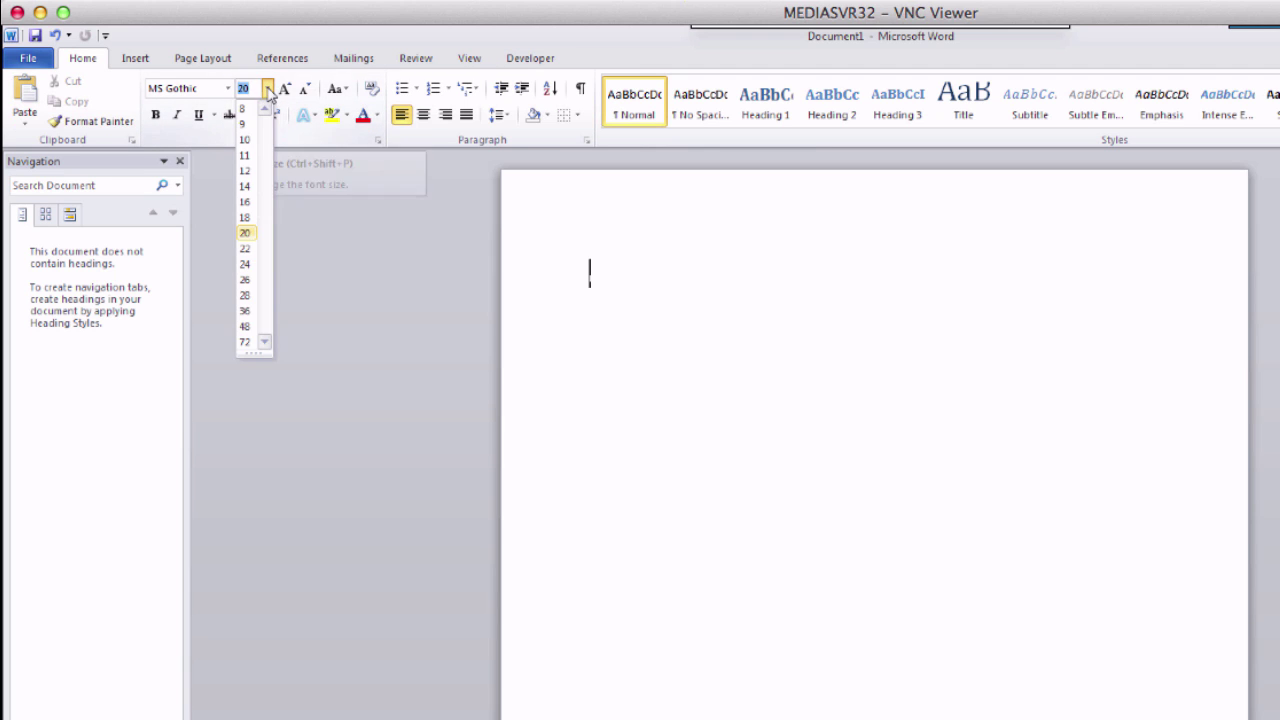
left_click(250, 341)
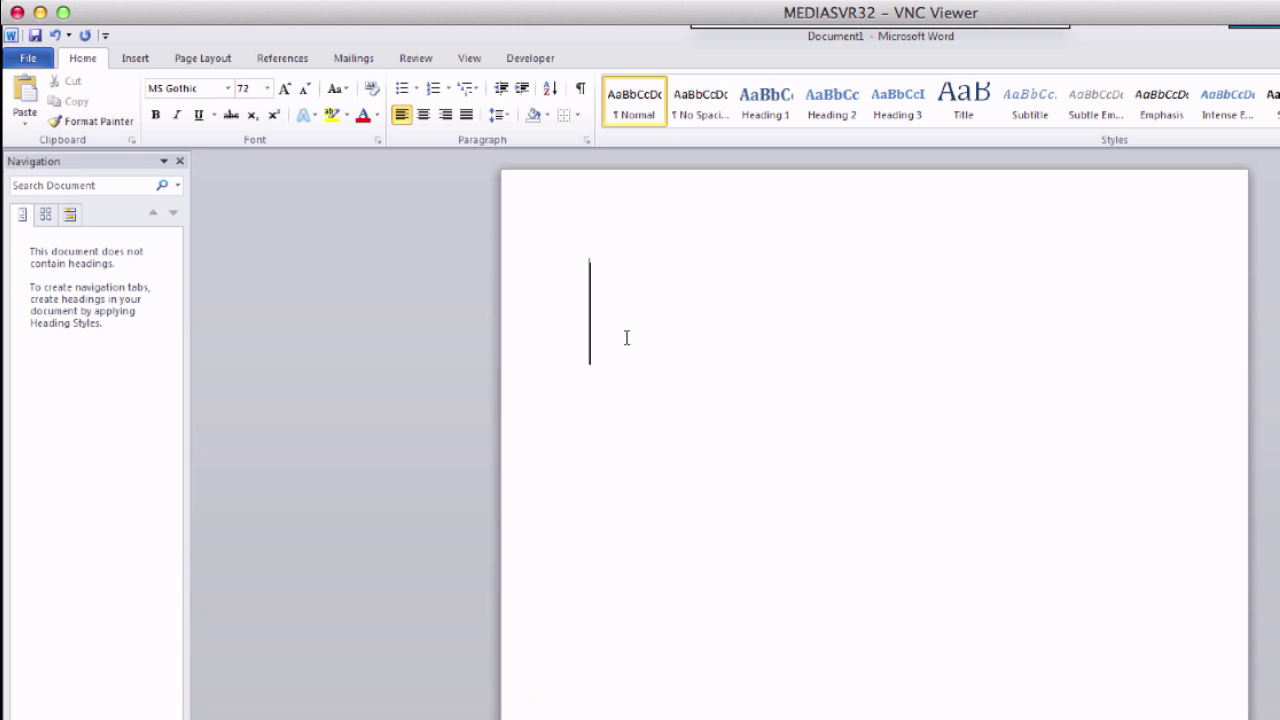
type("Q")
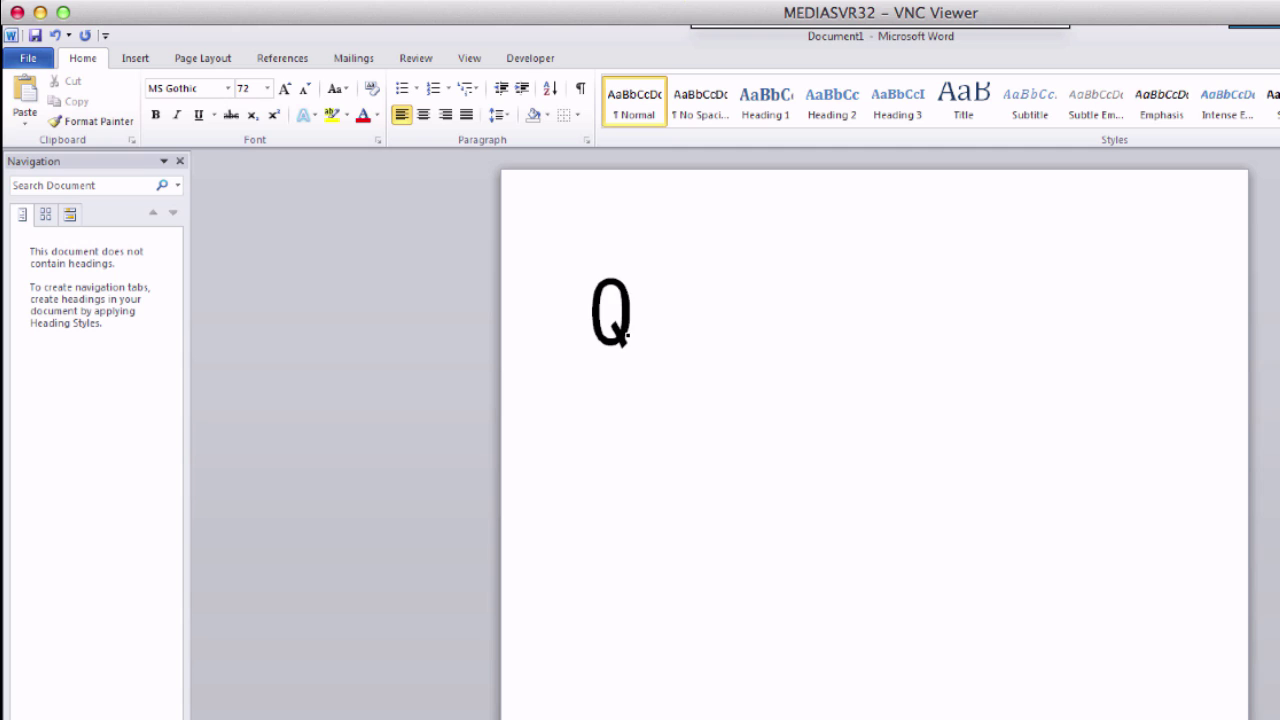
type("UESTION ")
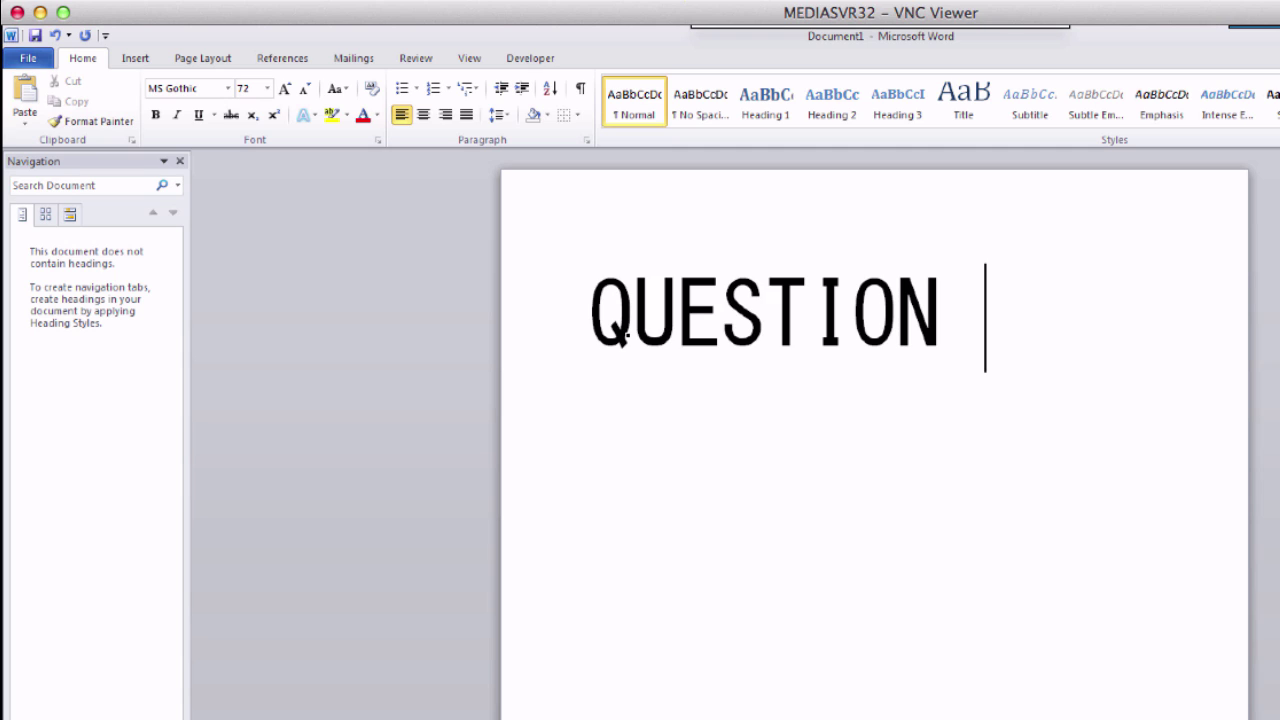
type("NO.")
key("Return")
type("1")
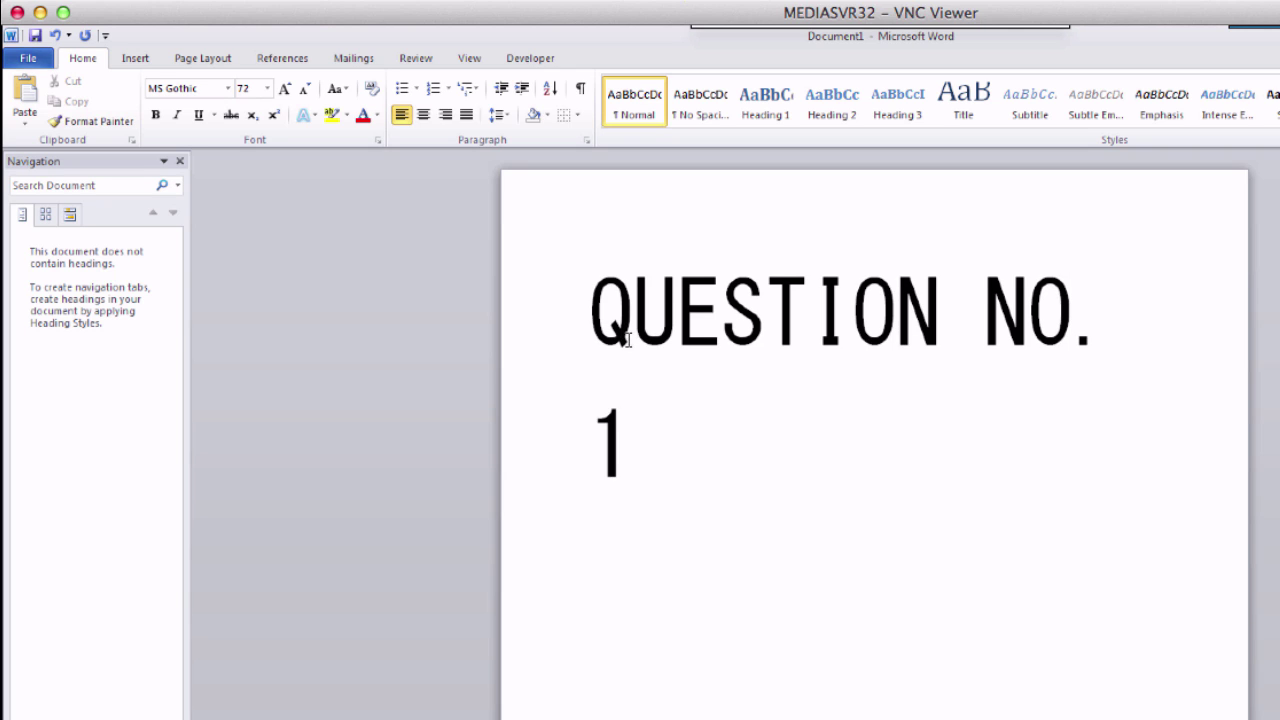
Reduce the font size of all the text in the document to 48.
key("ctrl+a")
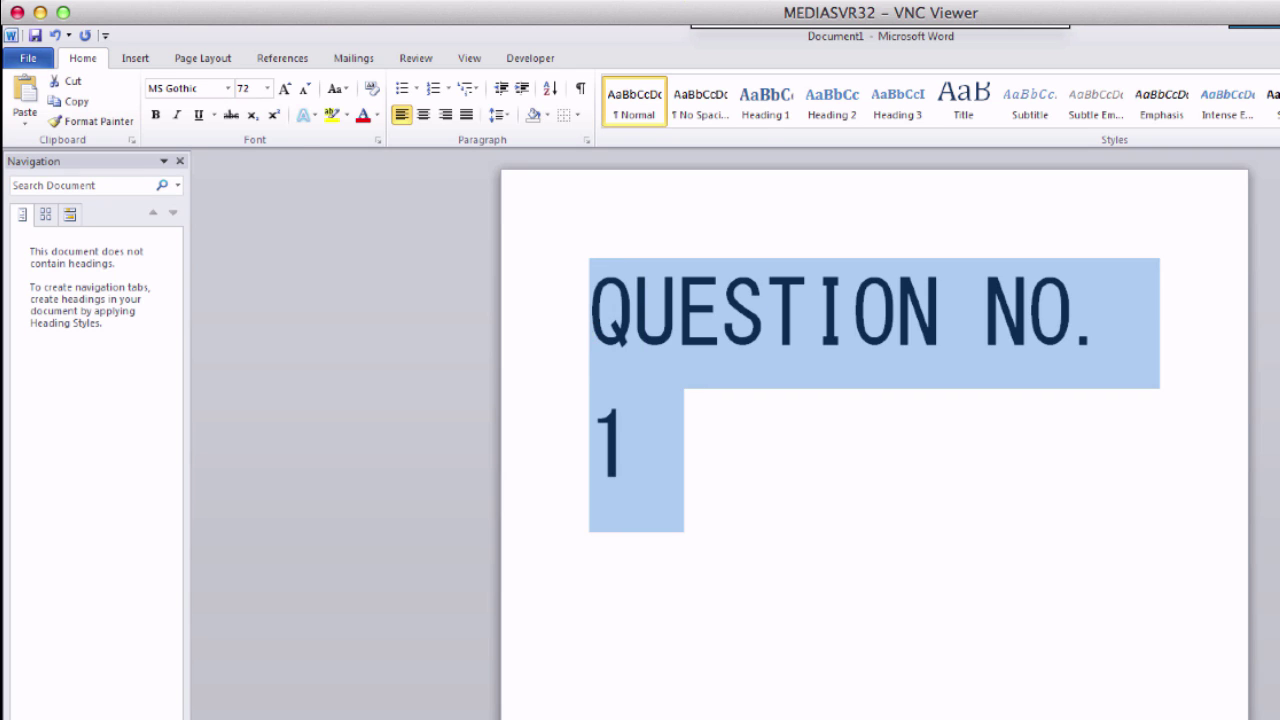
left_click(267, 89)
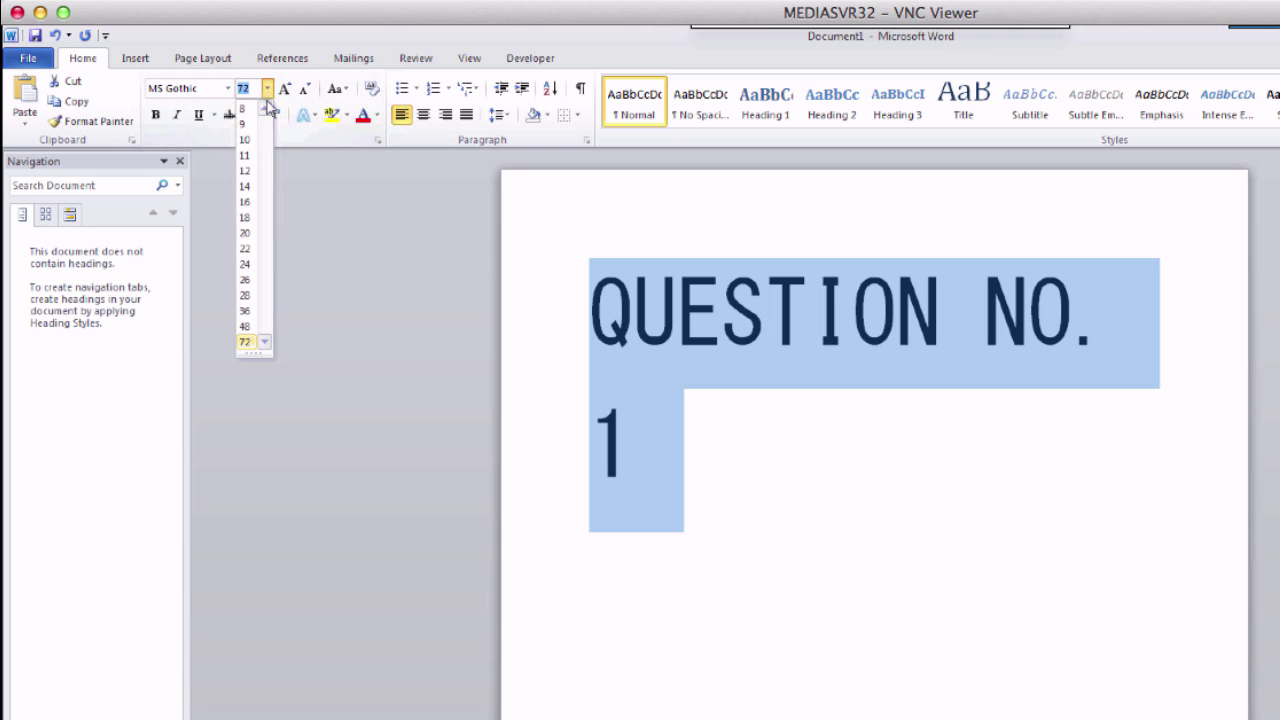
left_click(252, 327)
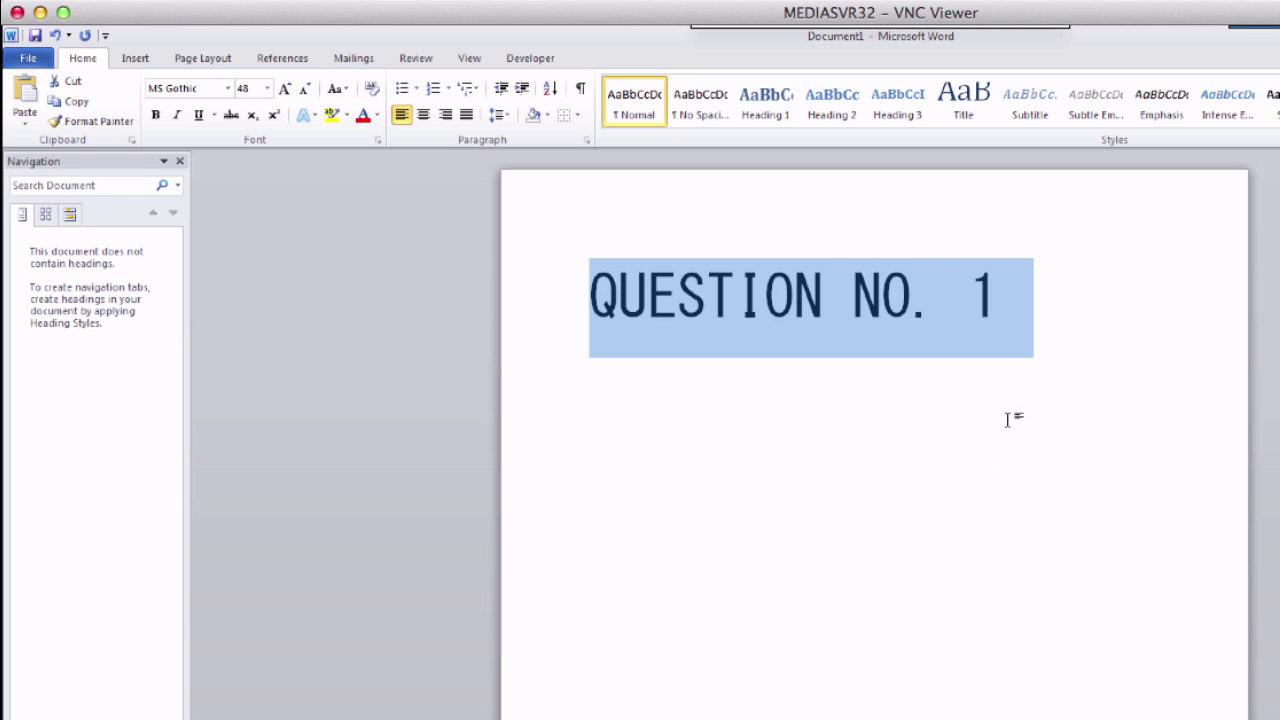
left_click(1013, 336)
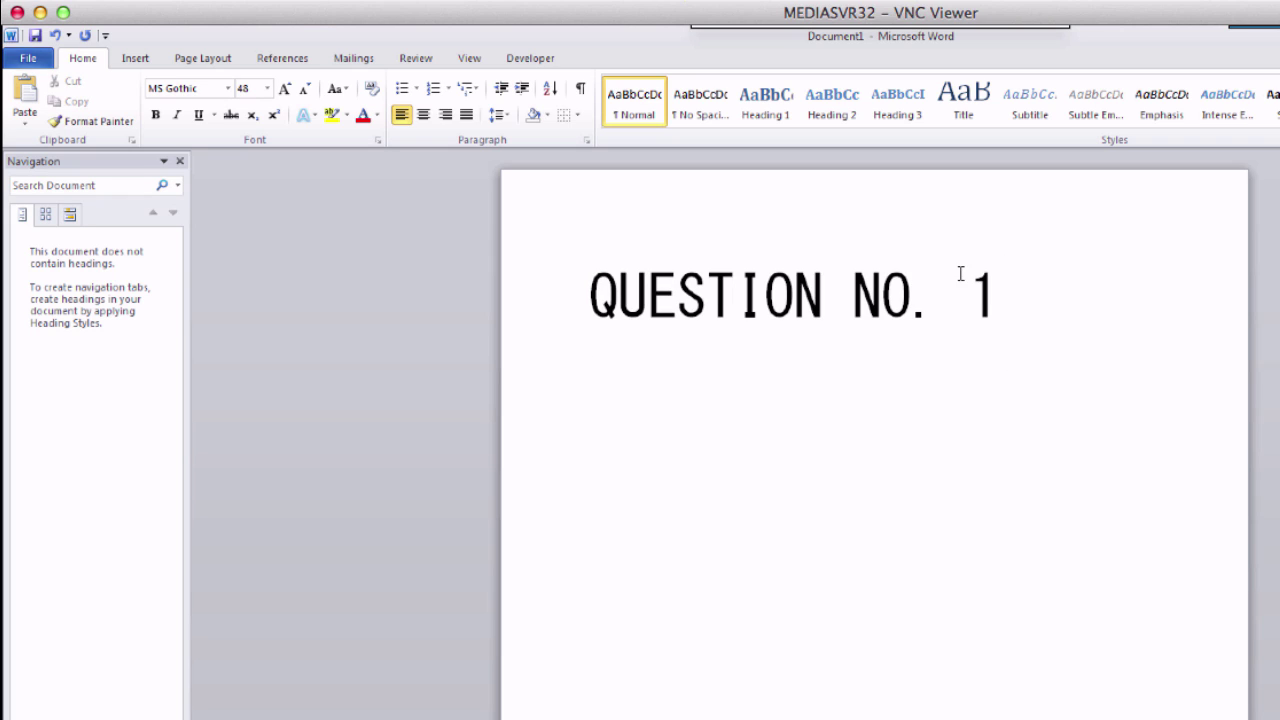
Add the text "ANSWER NO. 1" on a new line below the question.
left_click(515, 64)
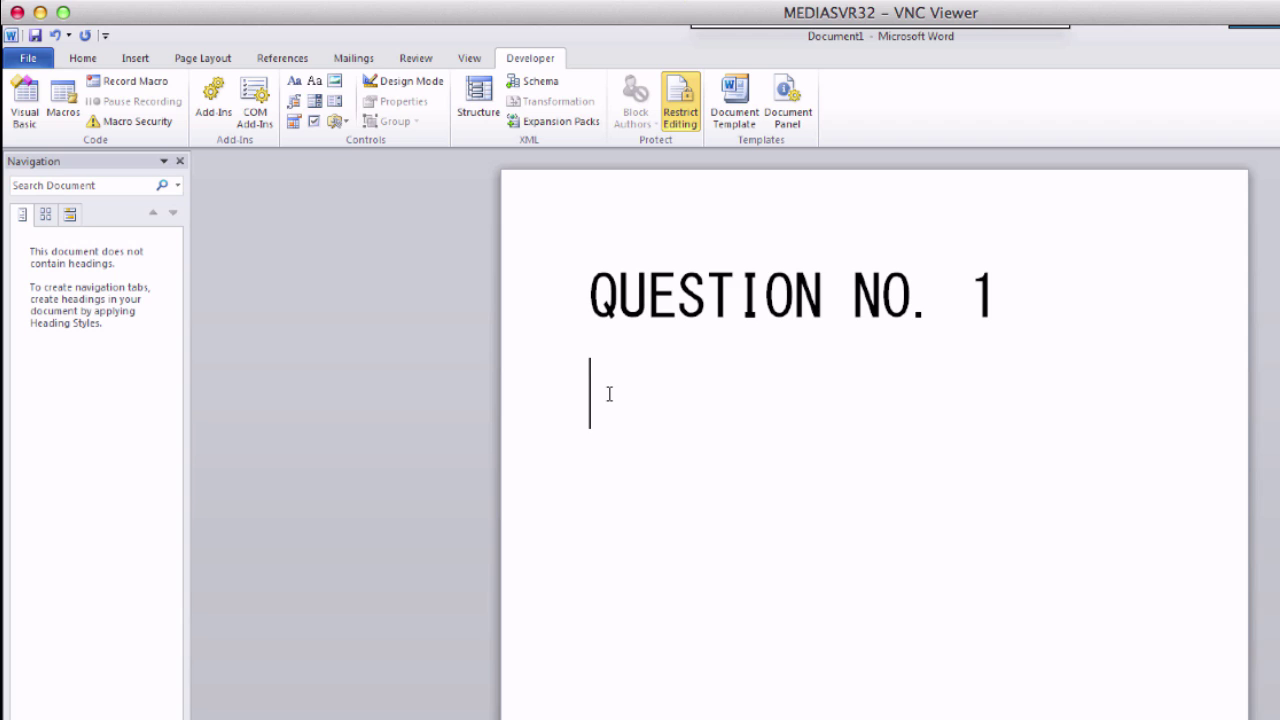
type("ANSWER")
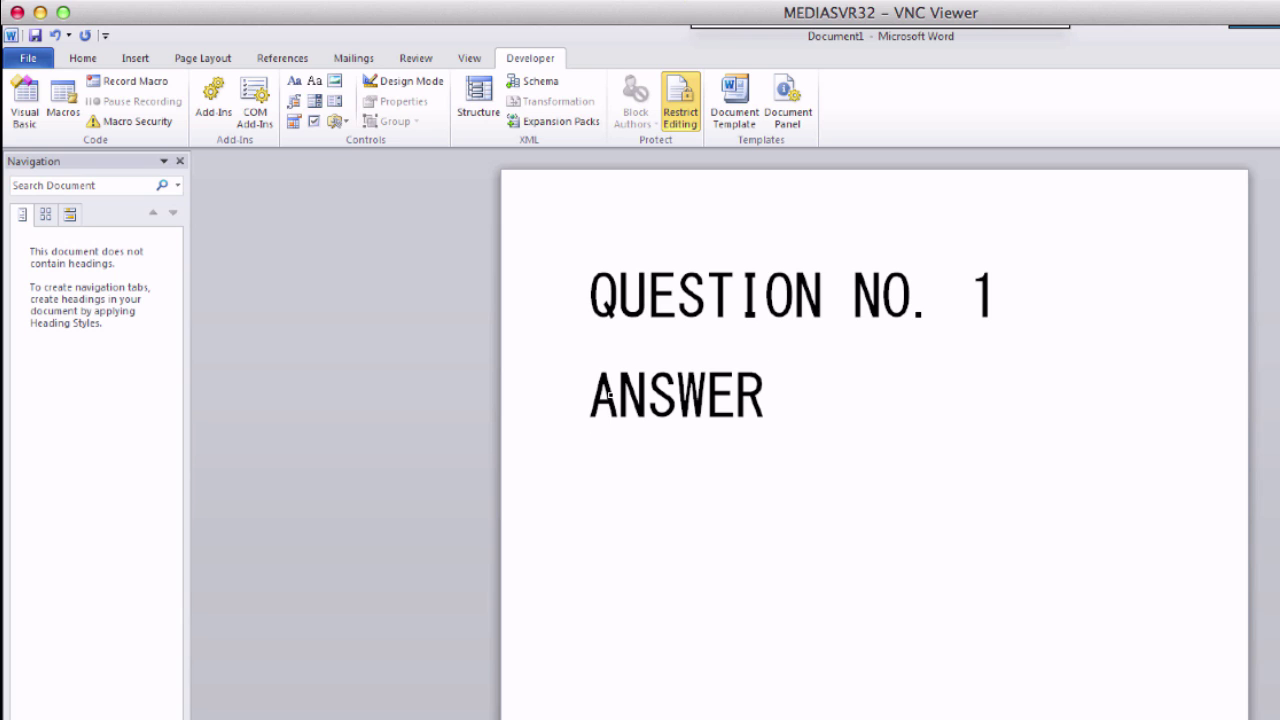
type(" NO.")
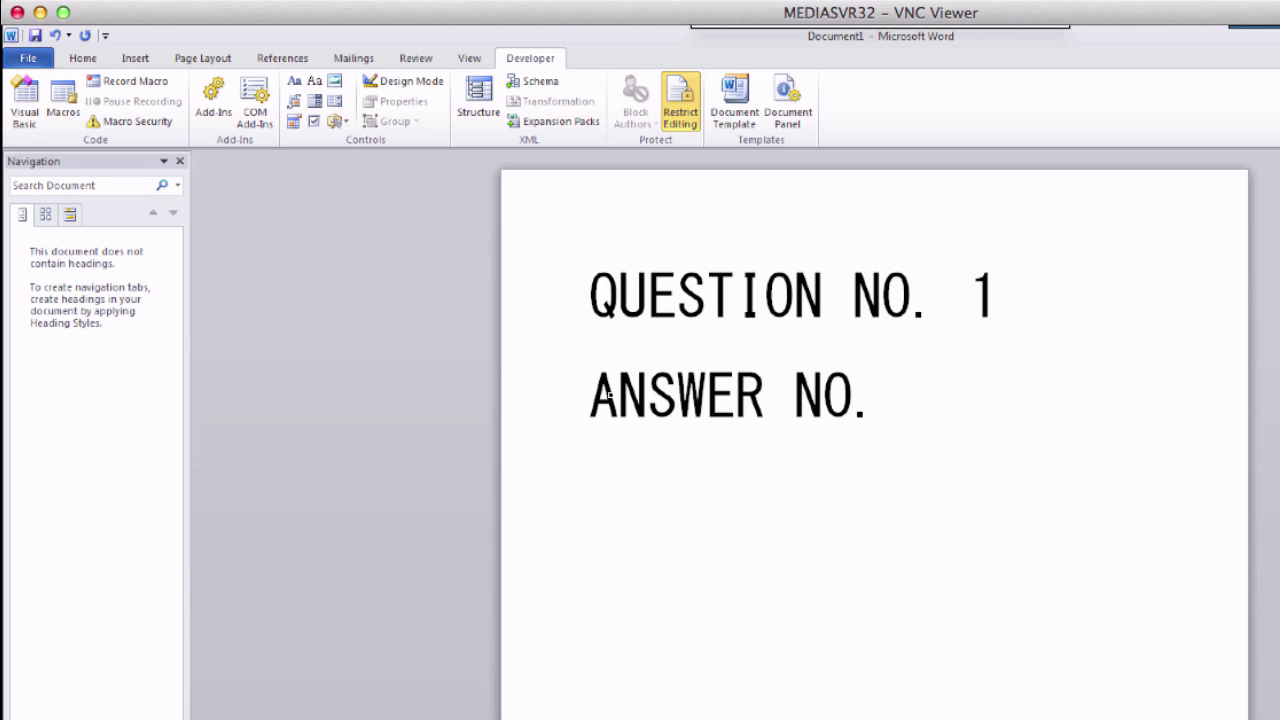
type(" 1")
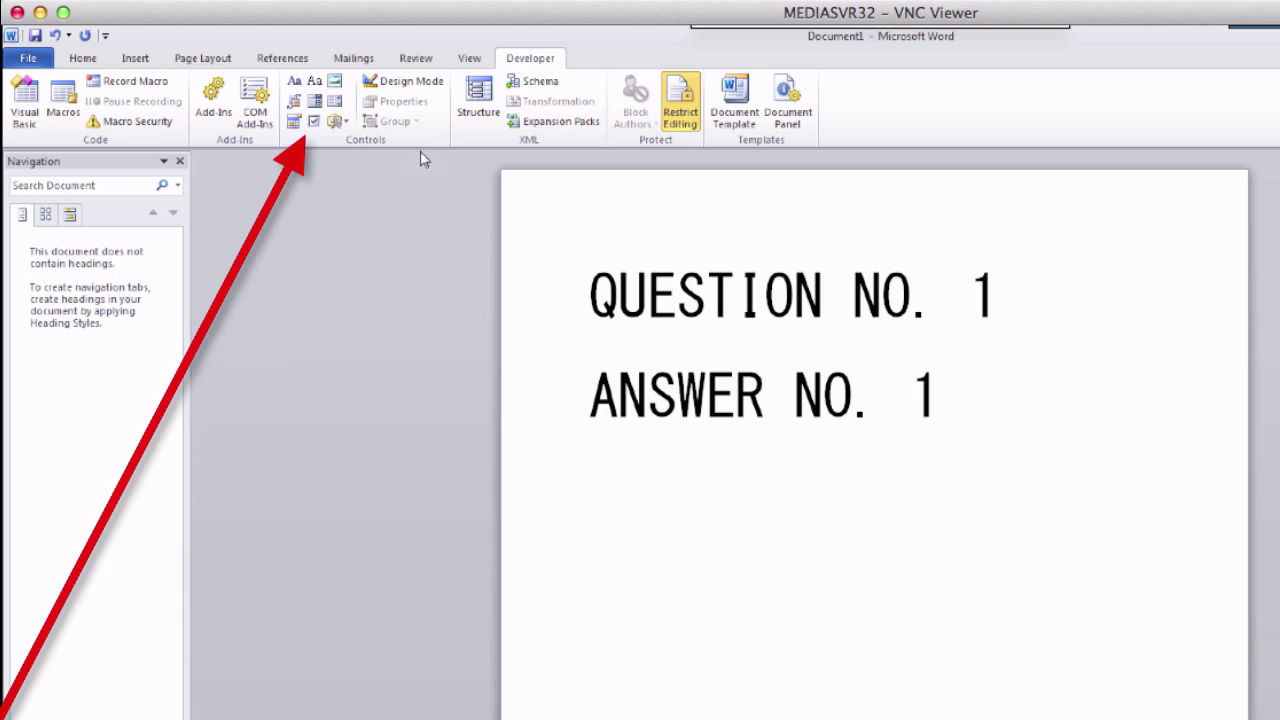
Insert and test-toggle a check box after "ANSWER NO. 1", titled "ANSWER NO 1." and locked against deletion.
left_click(316, 122)
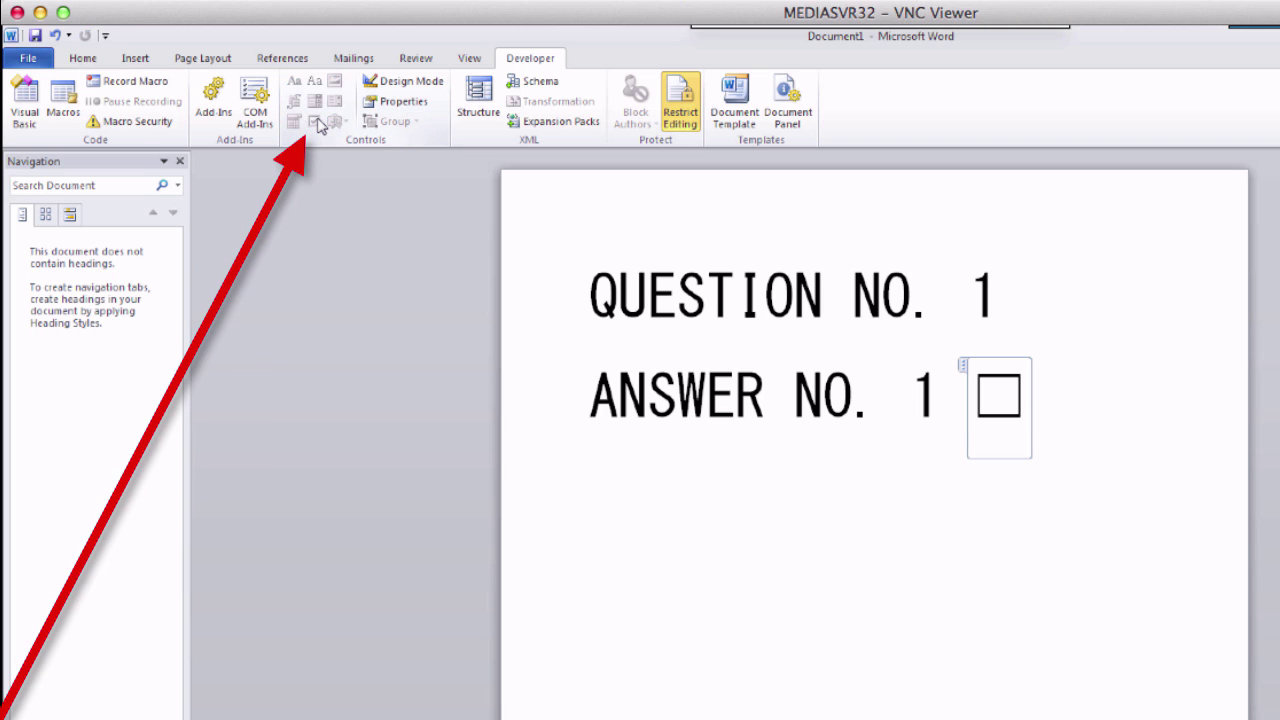
left_click(1000, 400)
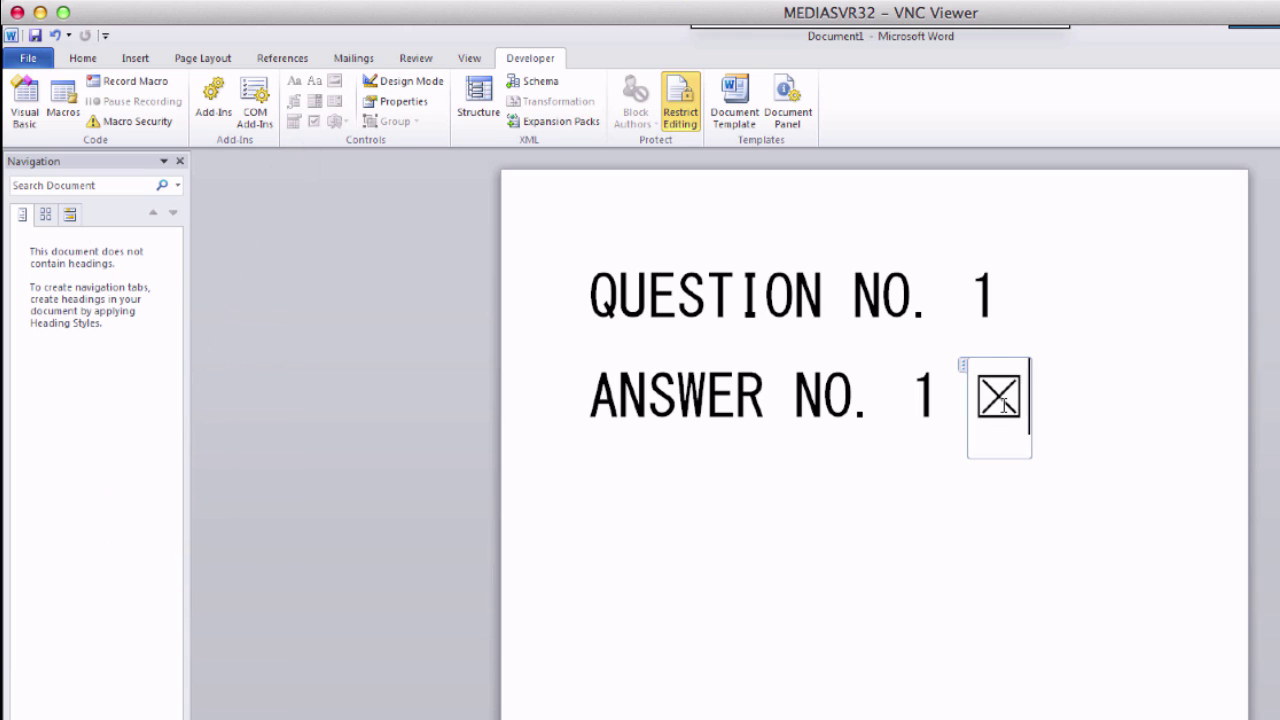
left_click(1003, 404)
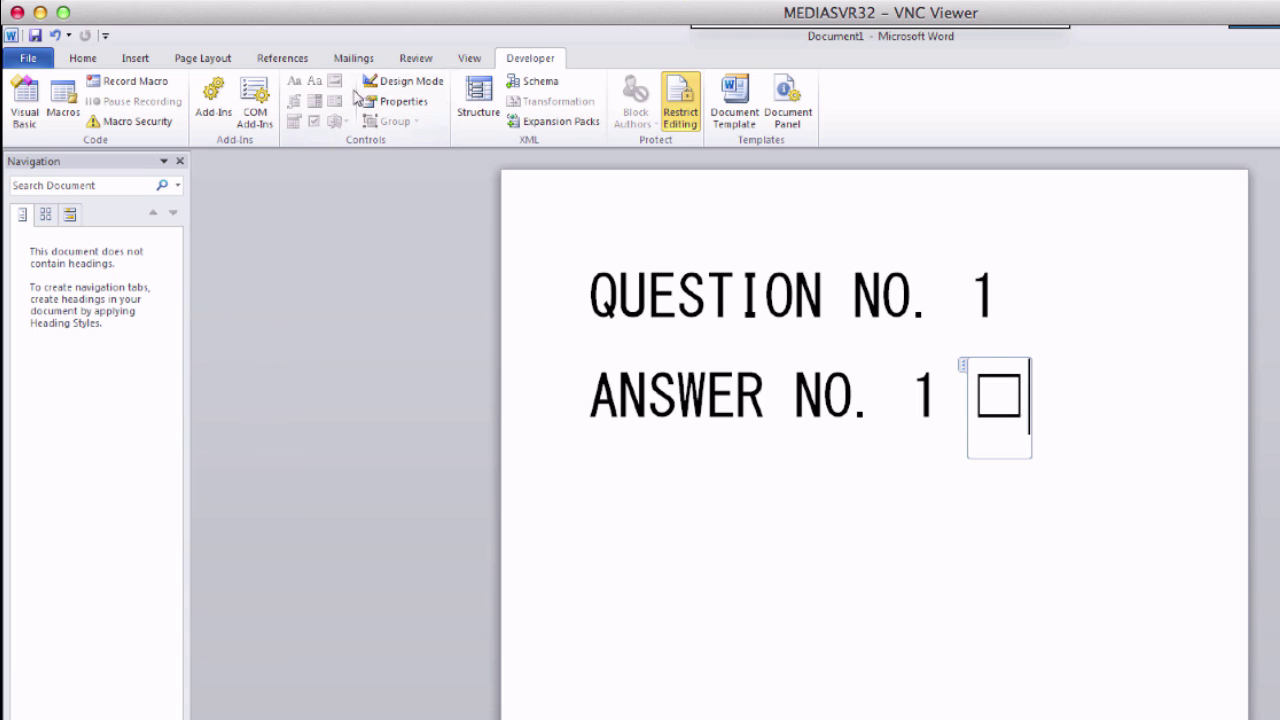
left_click(398, 104)
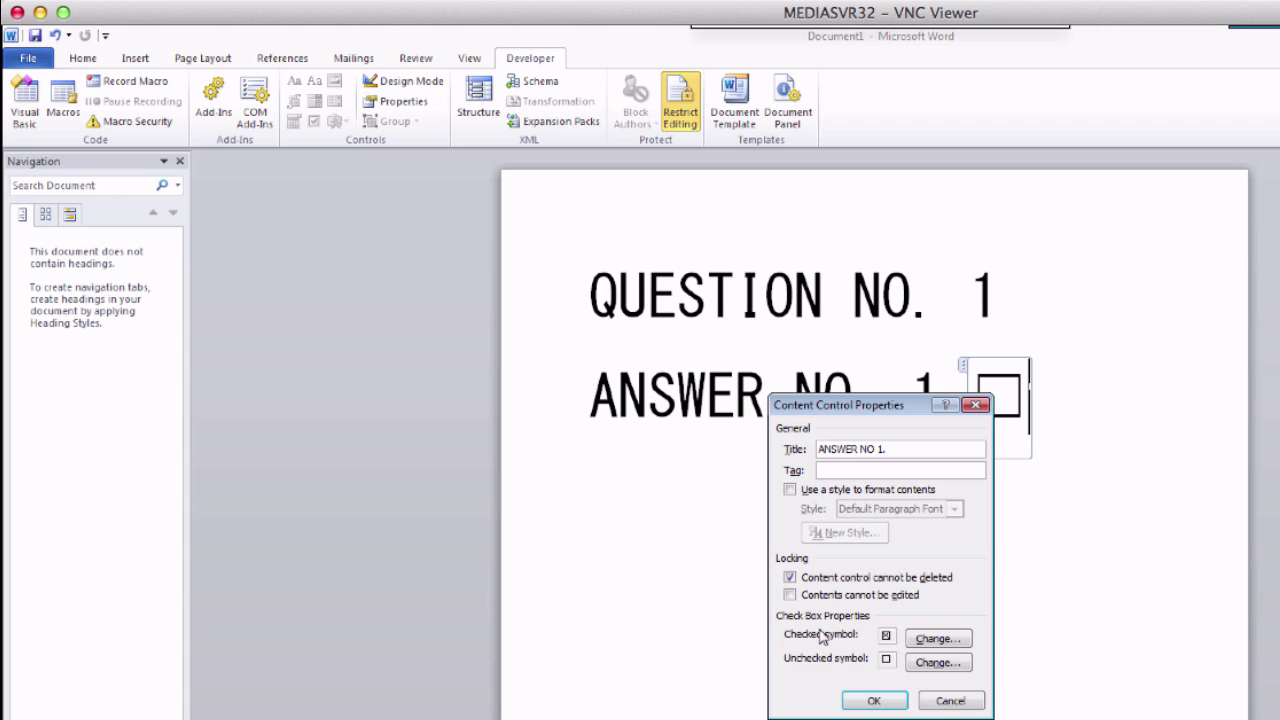
left_click(872, 700)
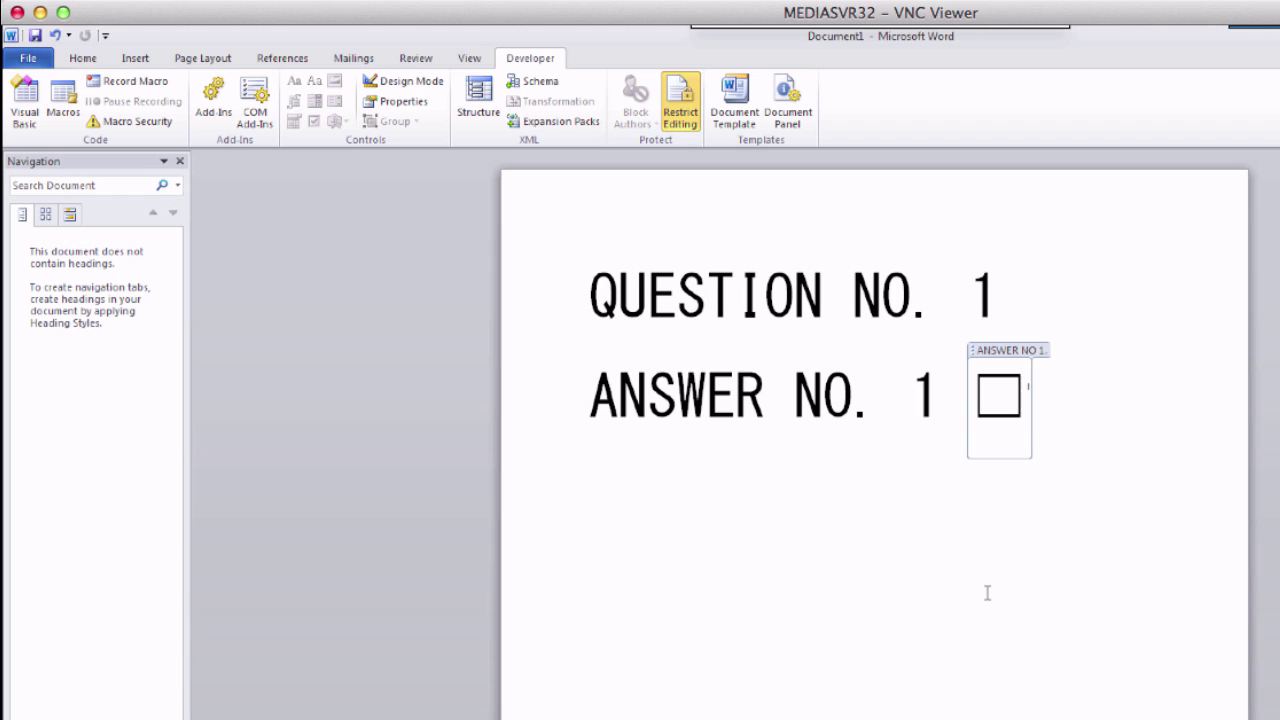
Add the lines "QUESTION NO. 2" and "ANSWER NO. 2" below the first answer.
left_click(1074, 478)
key("Return")
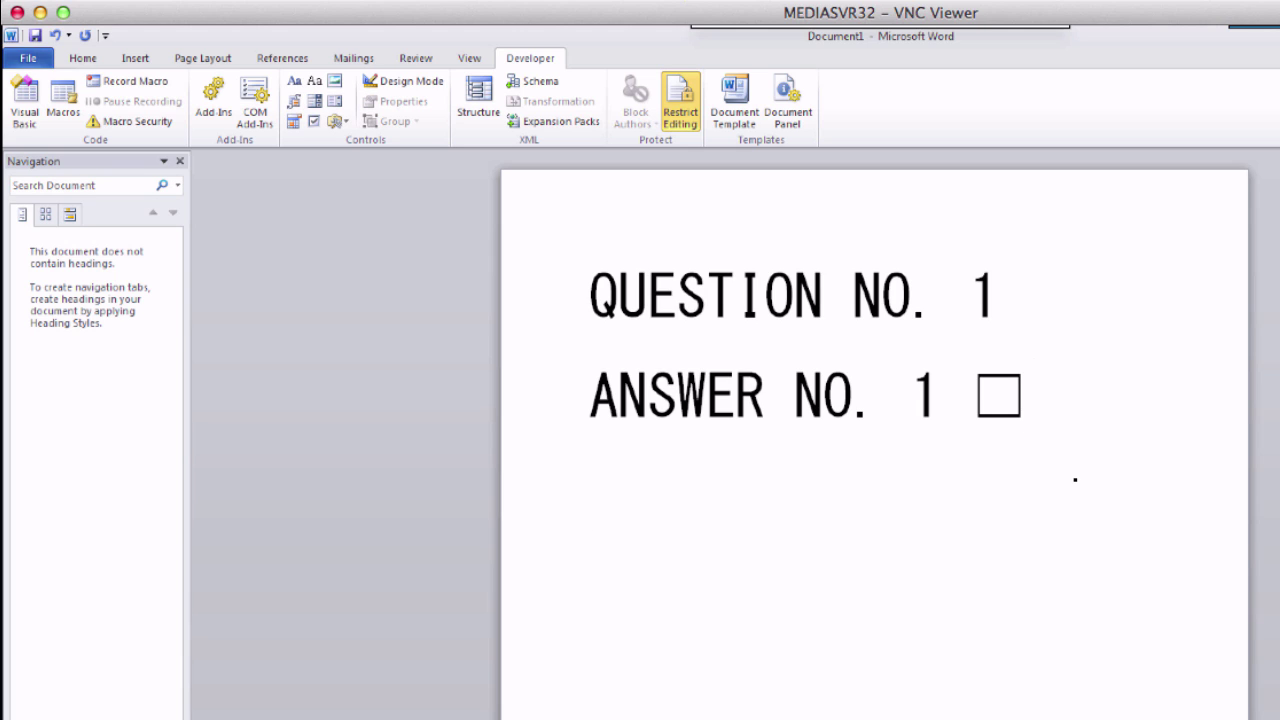
type("QUES")
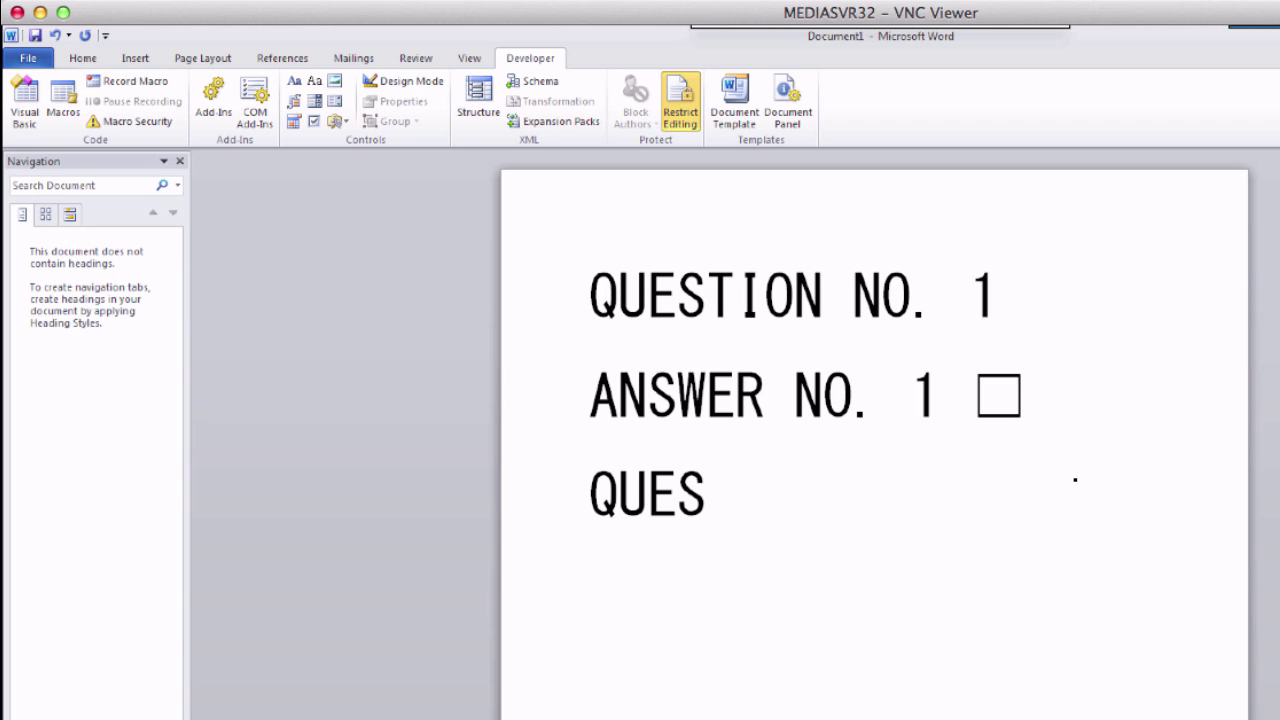
type("TION NO. 2 ")
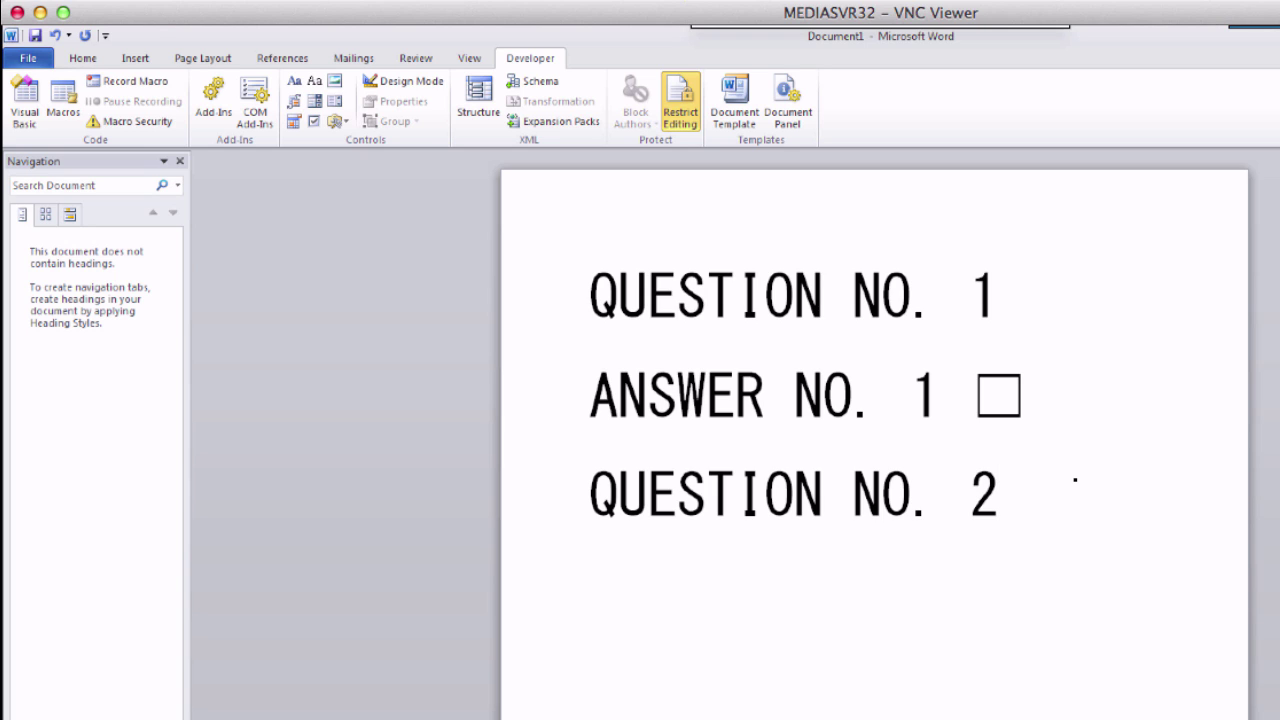
type("ANS")
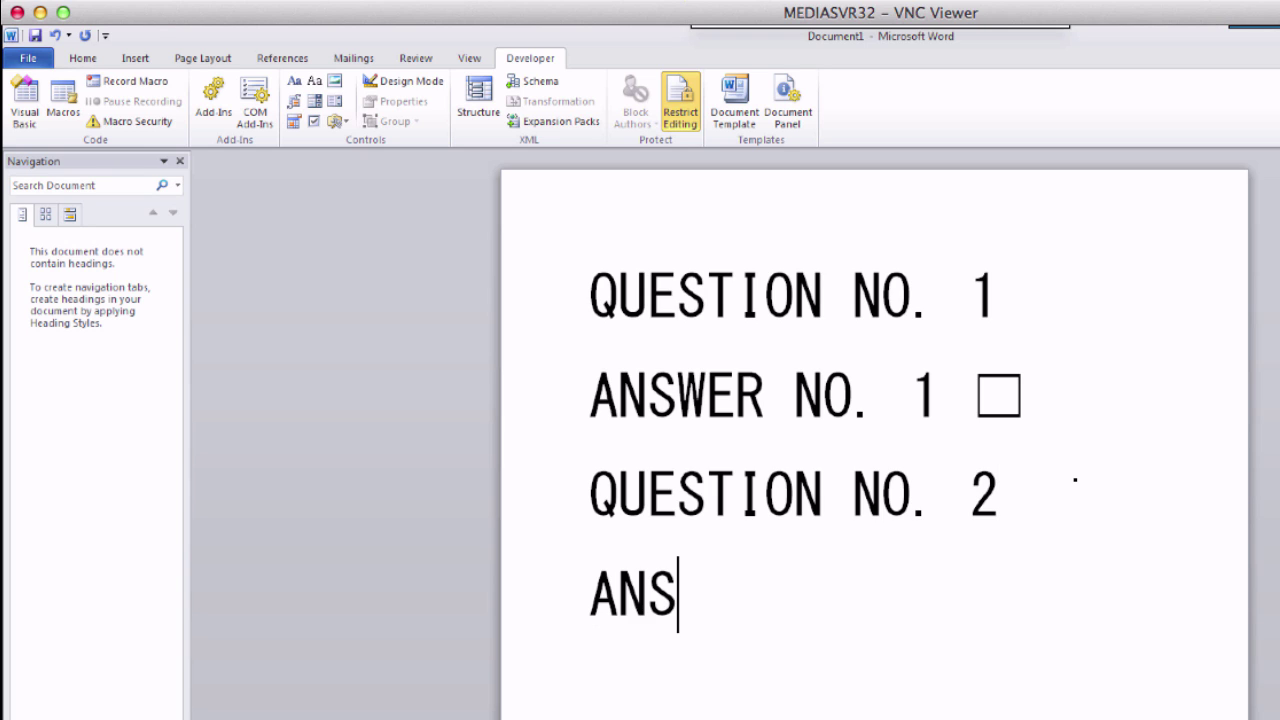
type("WER N")
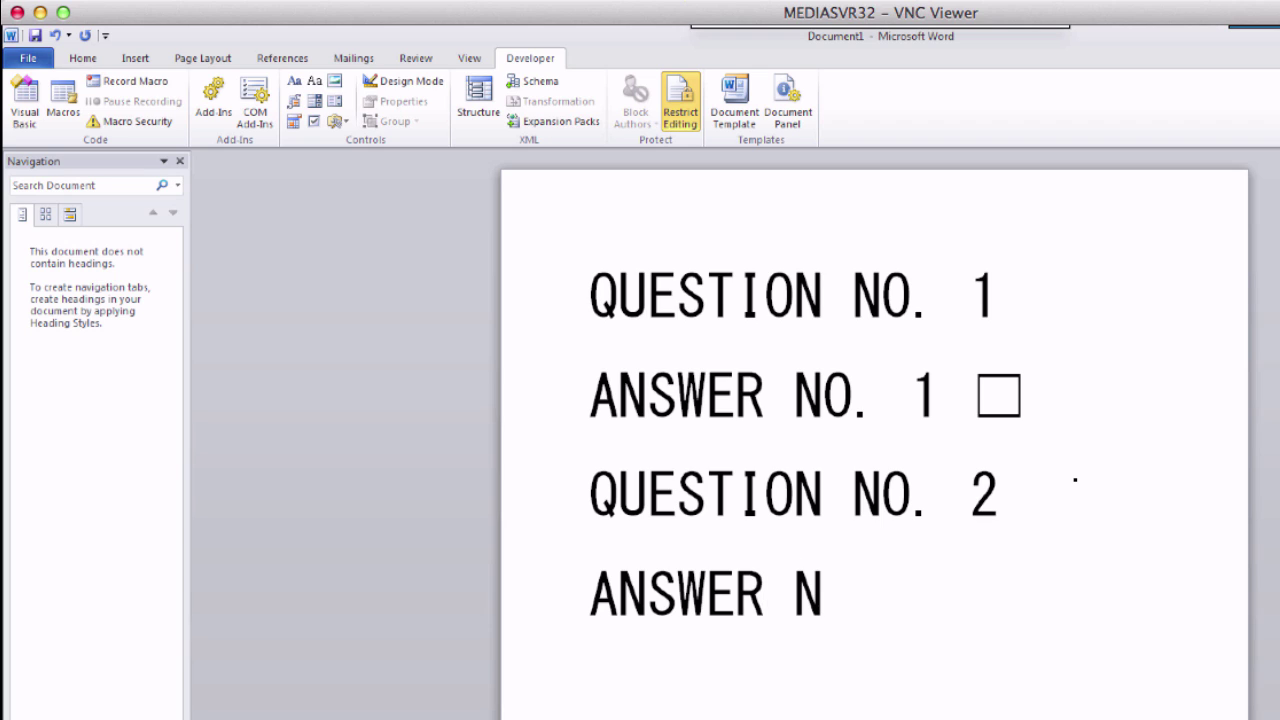
type("O. 2")
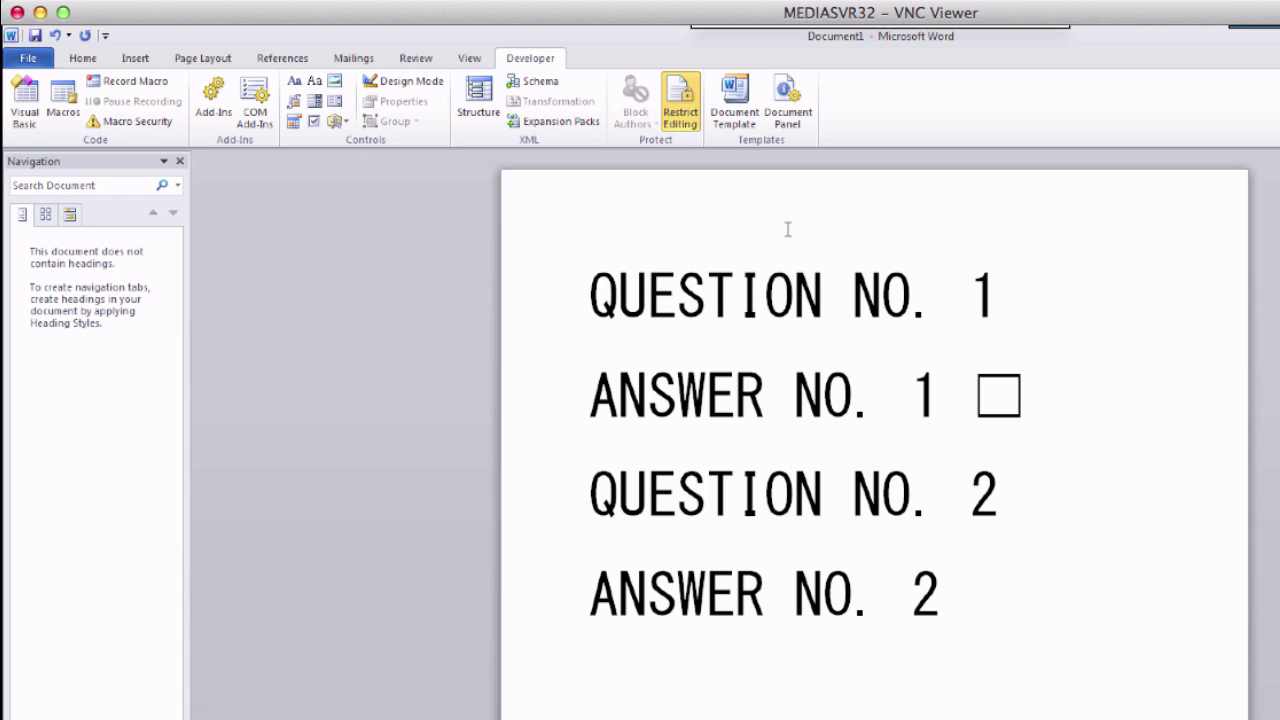
Insert a check box after "ANSWER NO. 2", titled "ANSER NO. 2" and locked so the content control cannot be deleted.
left_click(314, 124)
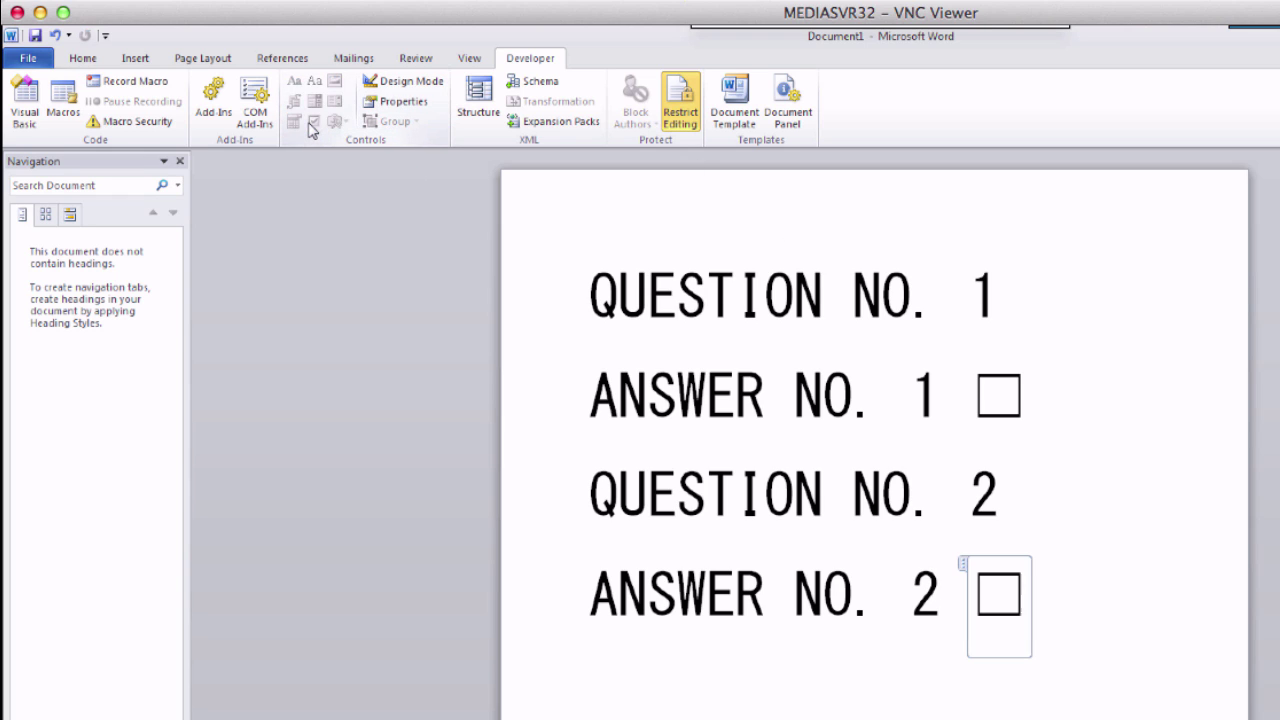
left_click(430, 102)
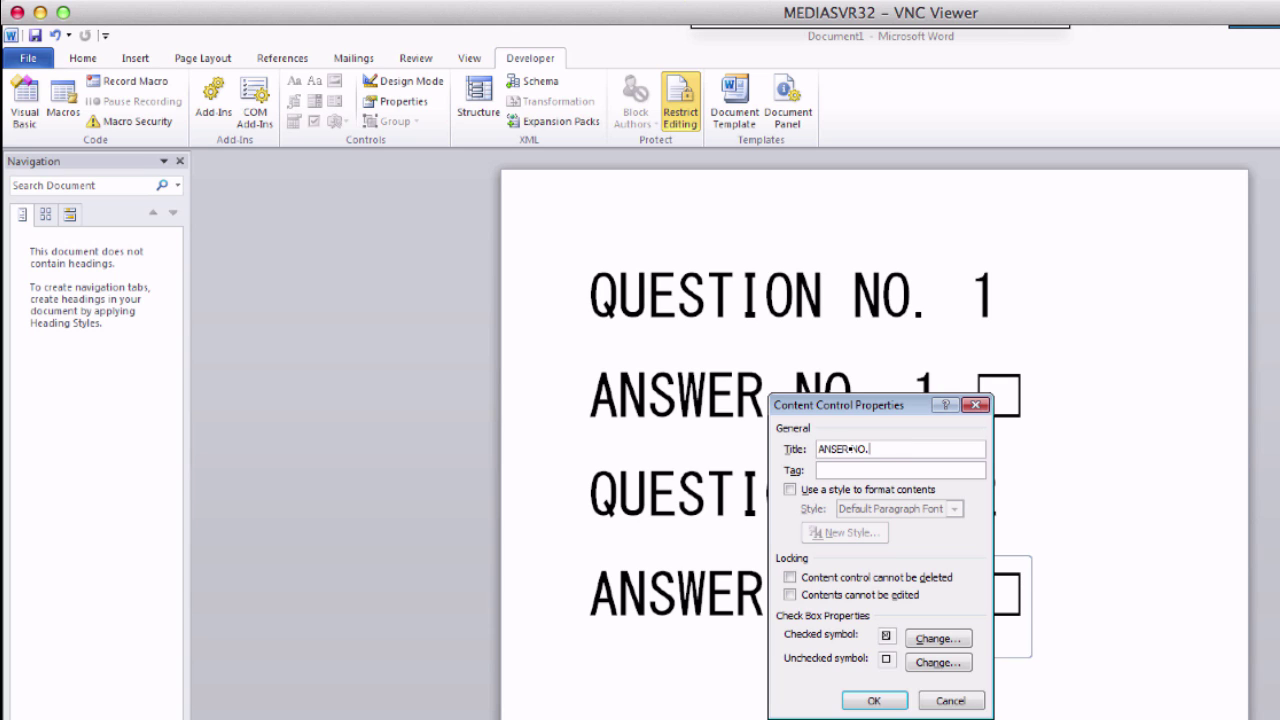
left_click(812, 578)
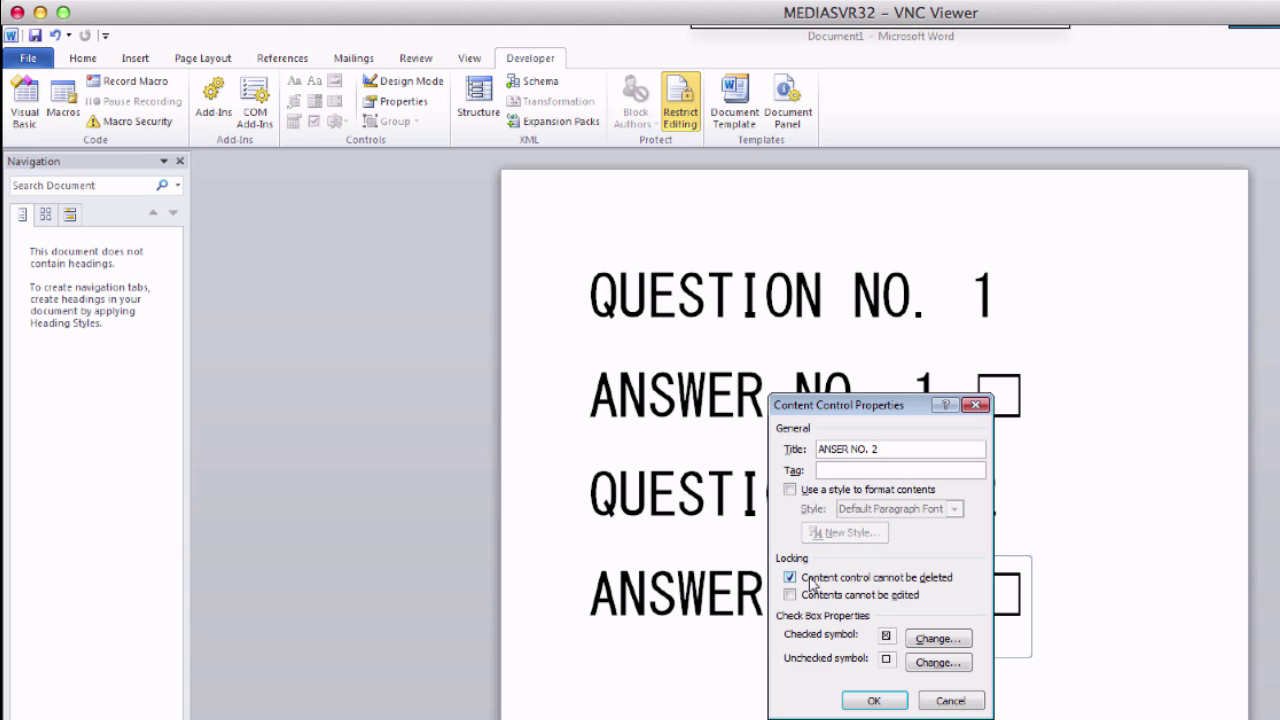
left_click(891, 700)
left_click(893, 697)
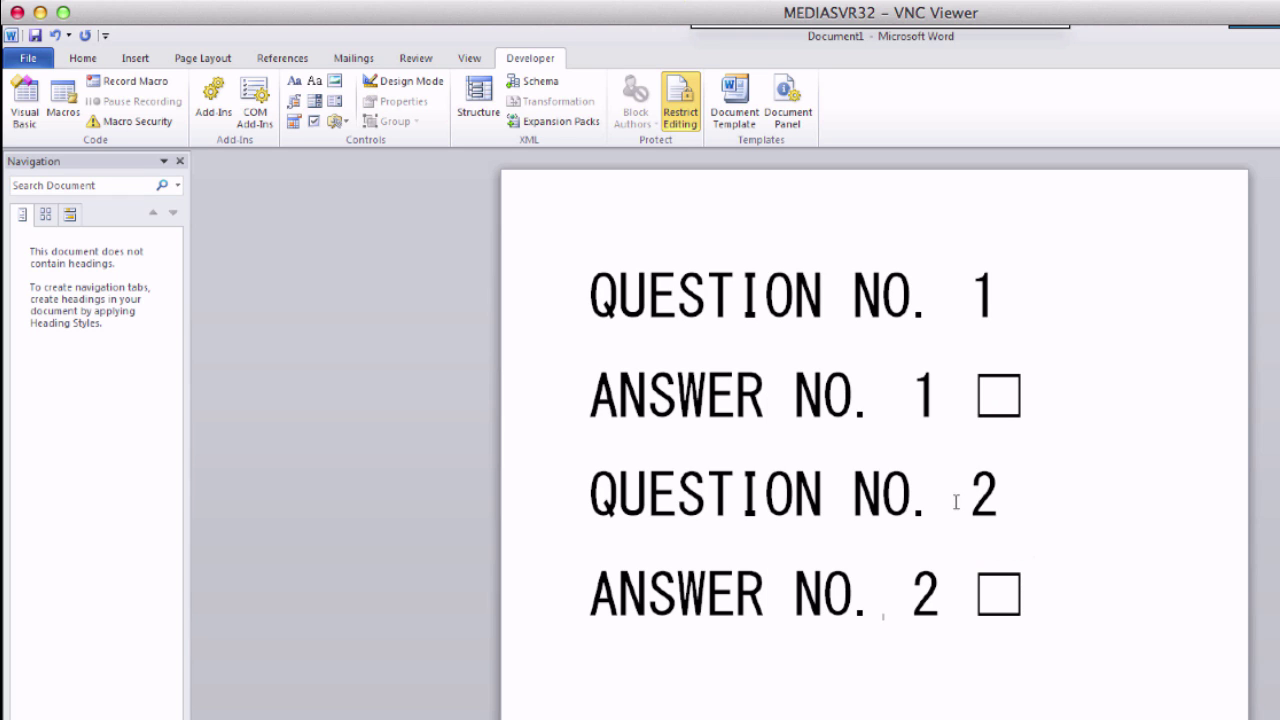
Tick the check boxes of both answers and place the cursor after "QUESTION NO. 2".
left_click(1003, 404)
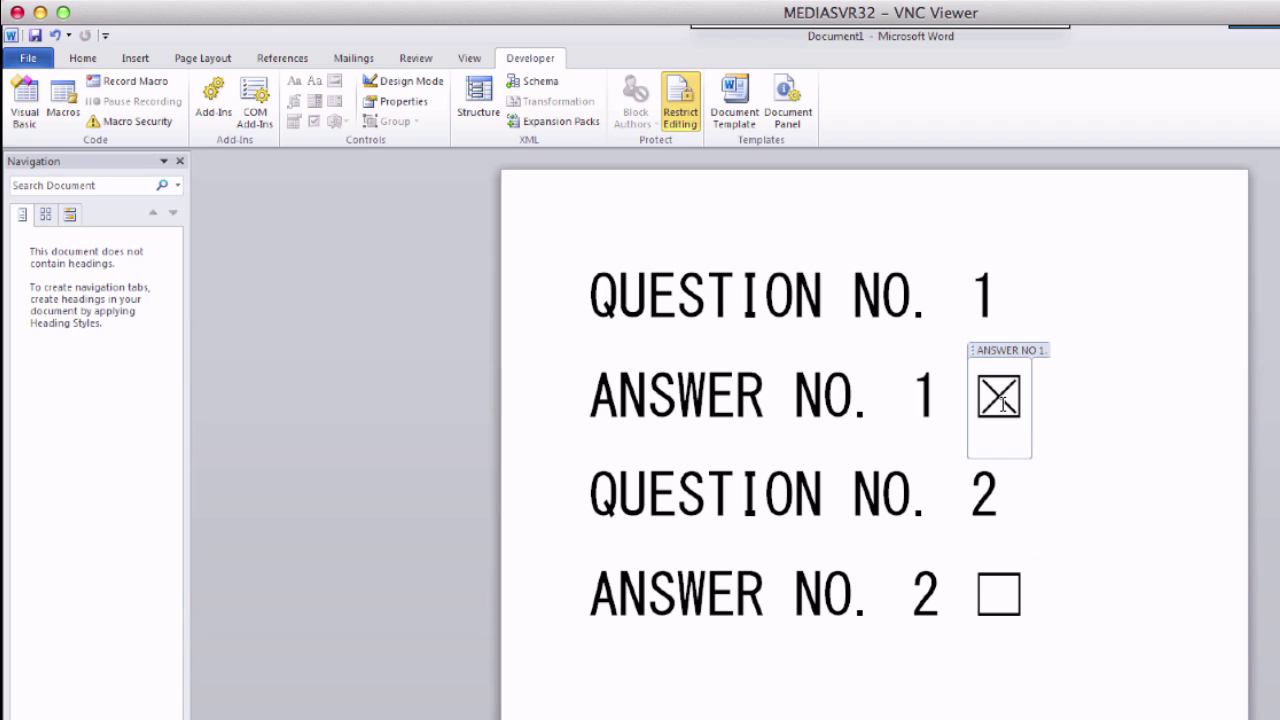
left_click(998, 592)
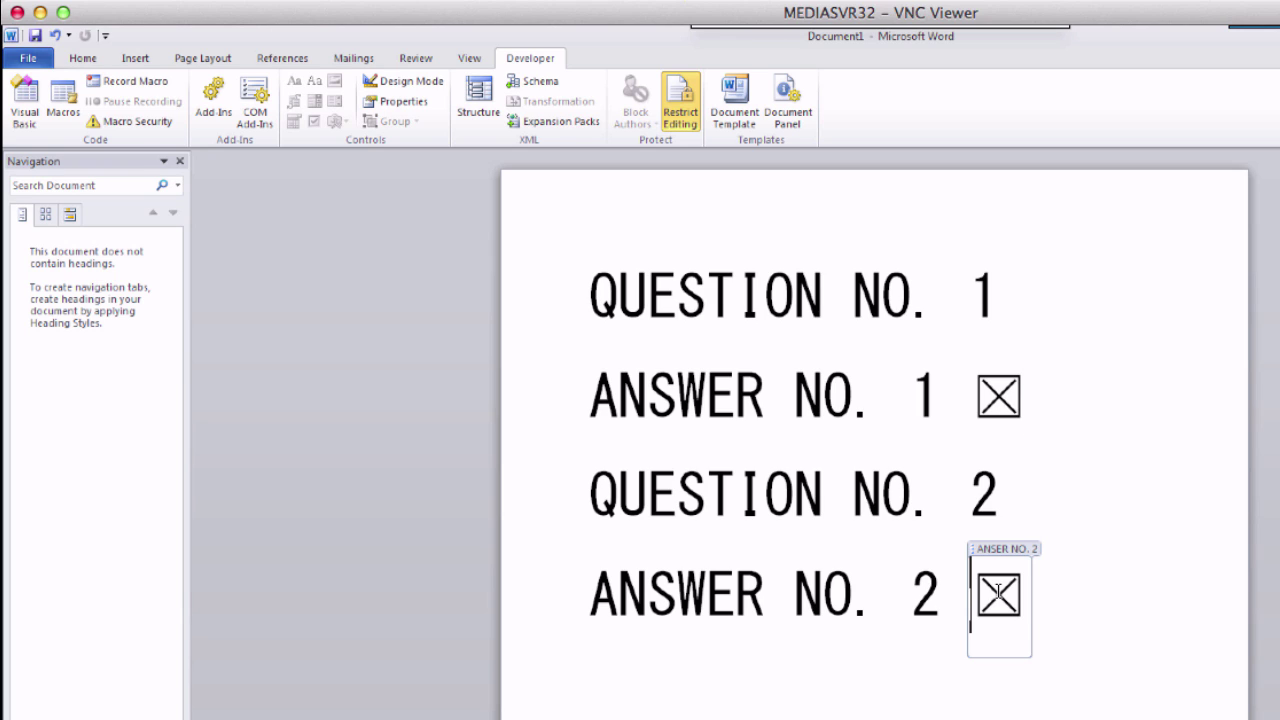
left_click(1089, 497)
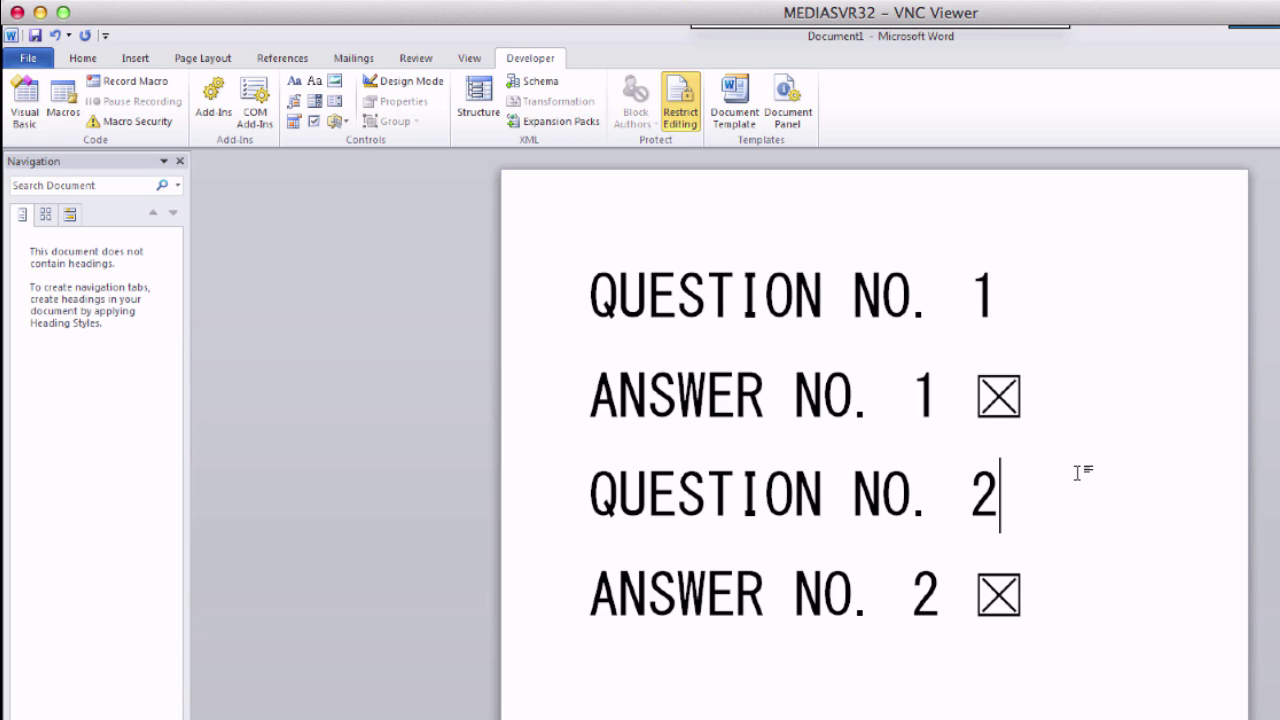